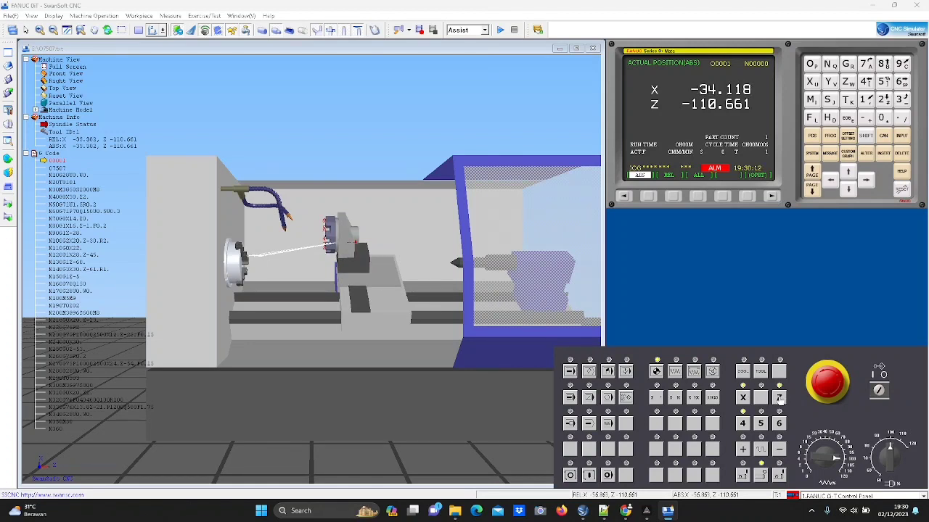
- Return the Z axis to machine zero and enter the block M3 S1000 in the MDI program
{"action": "left_click", "coordinate": [779, 398]}
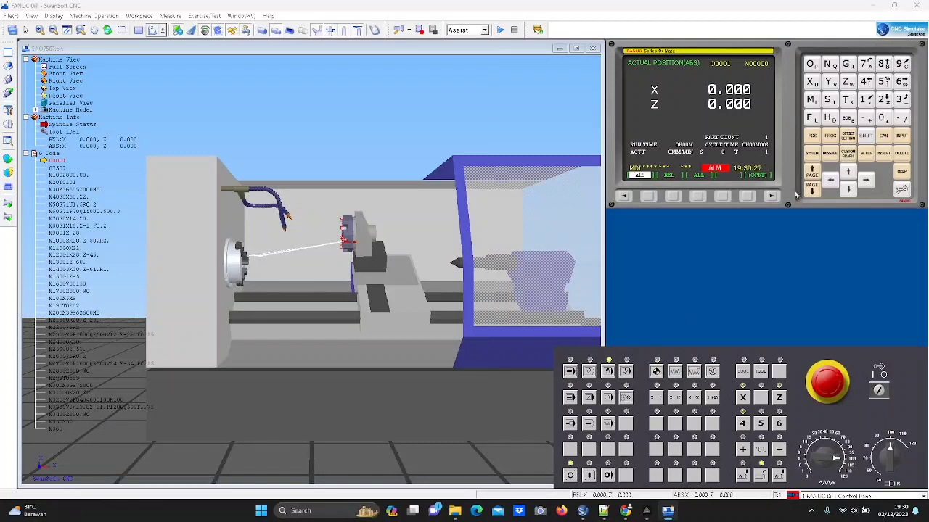
{"action": "left_click", "coordinate": [831, 137]}
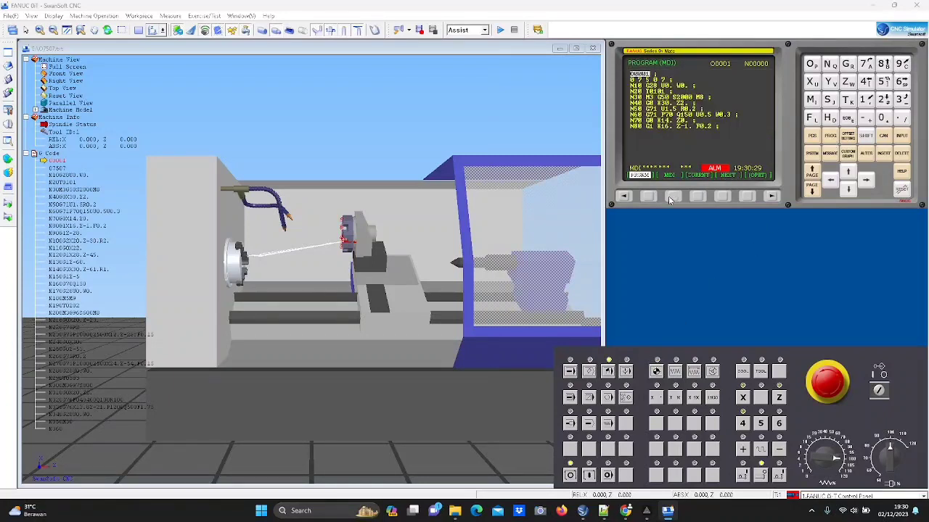
{"action": "left_click", "coordinate": [671, 197]}
{"action": "type", "text": "M3"}
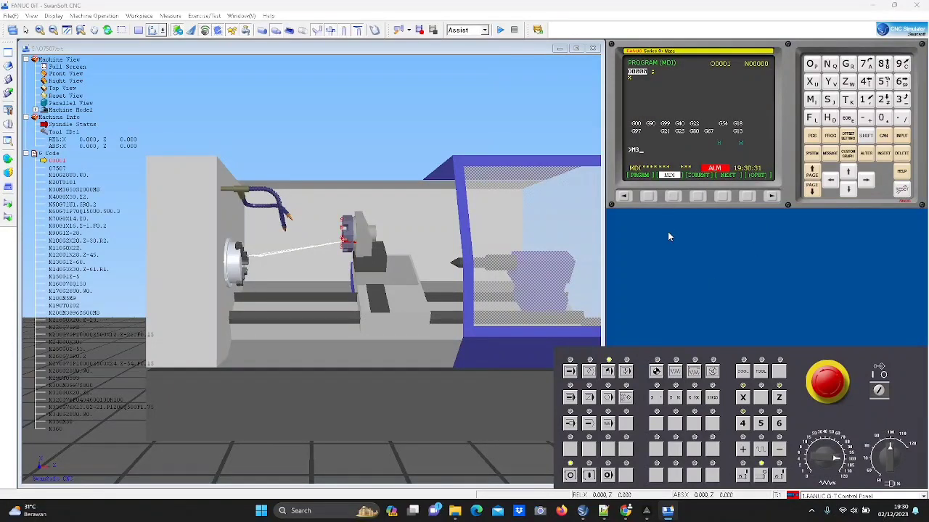
{"action": "type", "text": "81000"}
{"action": "left_click", "coordinate": [846, 122]}
{"action": "left_click", "coordinate": [883, 154]}
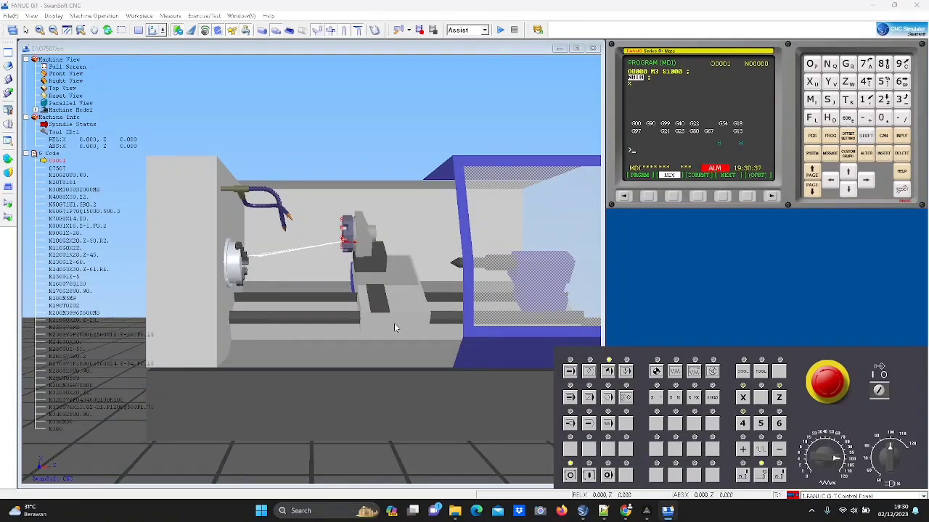
- Set the stock to the predefined workpiece with a length of 100 and a diameter of 30
{"action": "left_click", "coordinate": [161, 29]}
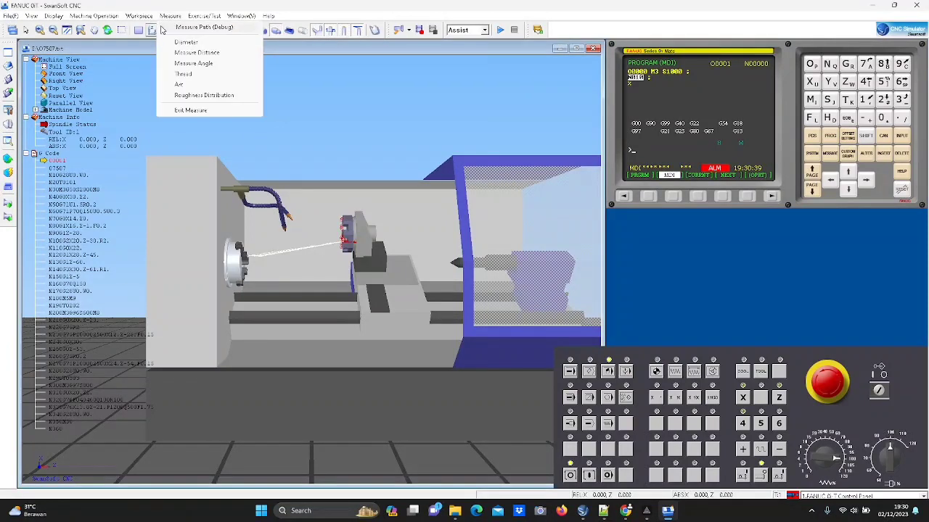
{"action": "left_click", "coordinate": [142, 17]}
{"action": "left_click", "coordinate": [147, 17]}
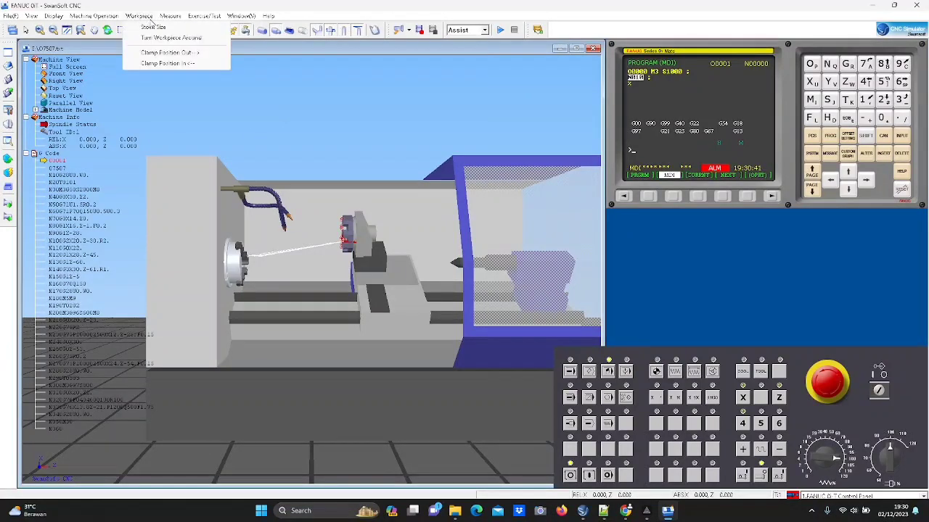
{"action": "left_click", "coordinate": [164, 28]}
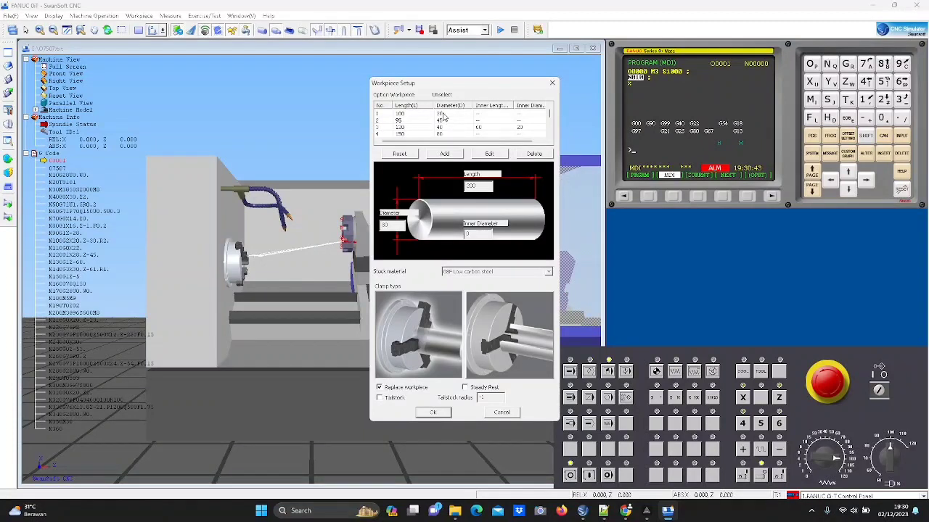
{"action": "left_click", "coordinate": [444, 114]}
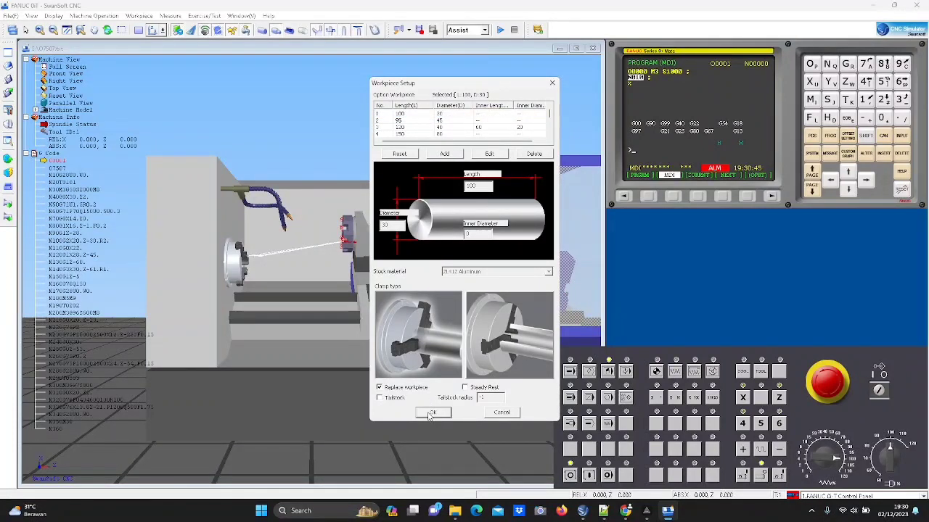
{"action": "left_click", "coordinate": [433, 413]}
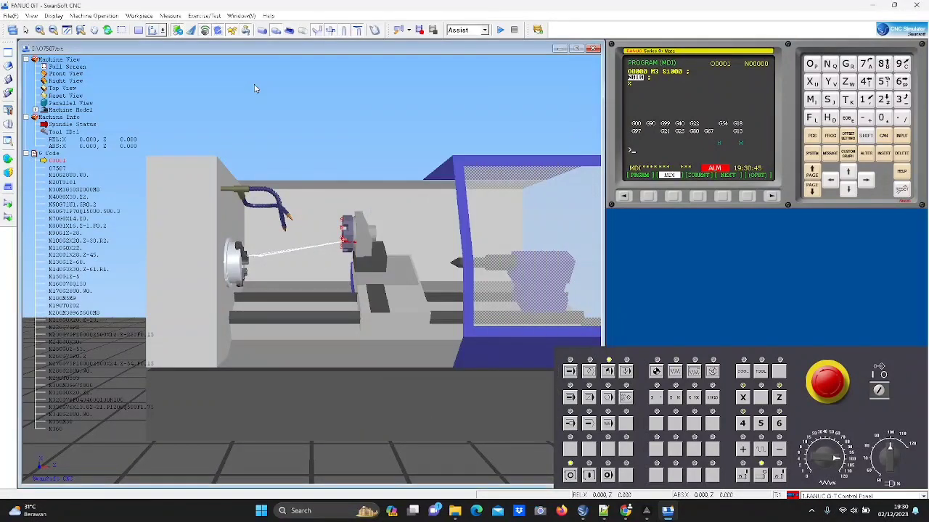
- Define tool 001 as External turning-LH with a TNMG insert and assign it to Tool Station 1
{"action": "left_click", "coordinate": [112, 18]}
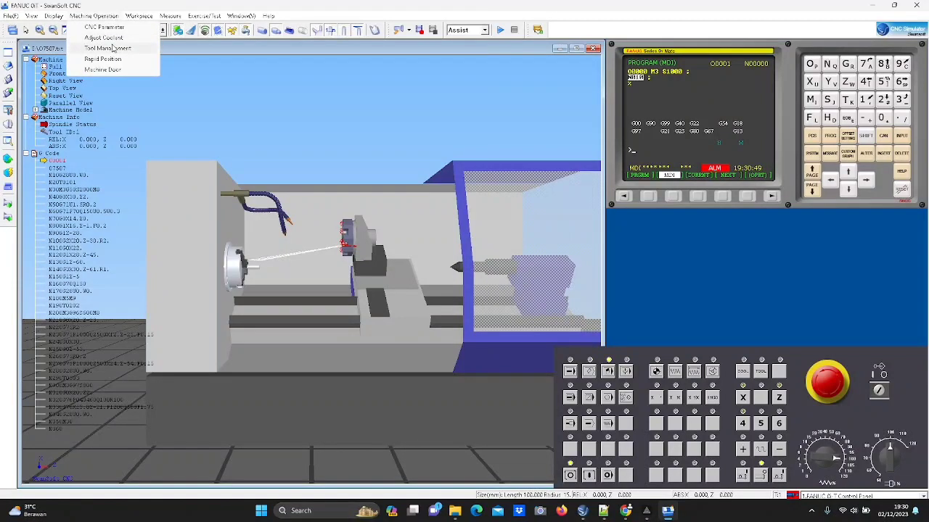
{"action": "left_click", "coordinate": [120, 49]}
{"action": "double_click", "coordinate": [387, 182]}
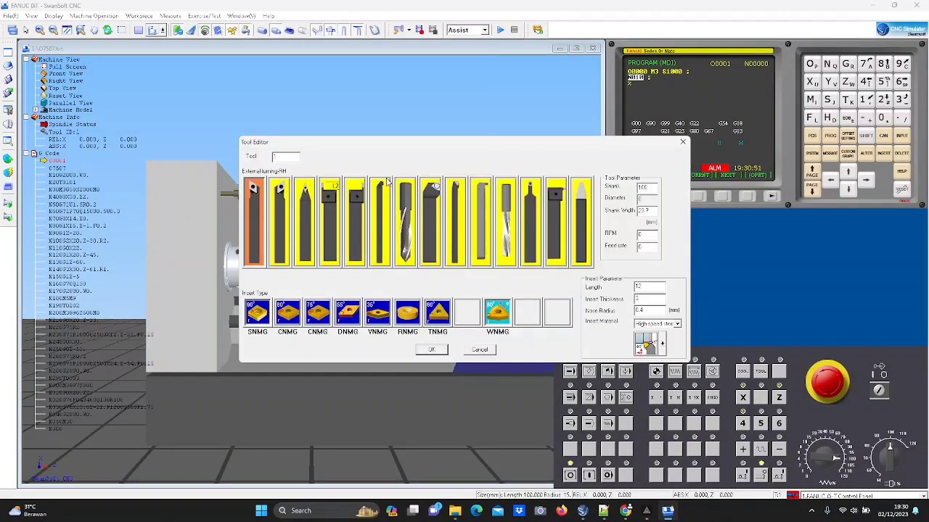
{"action": "left_click", "coordinate": [283, 196]}
{"action": "left_click", "coordinate": [436, 314]}
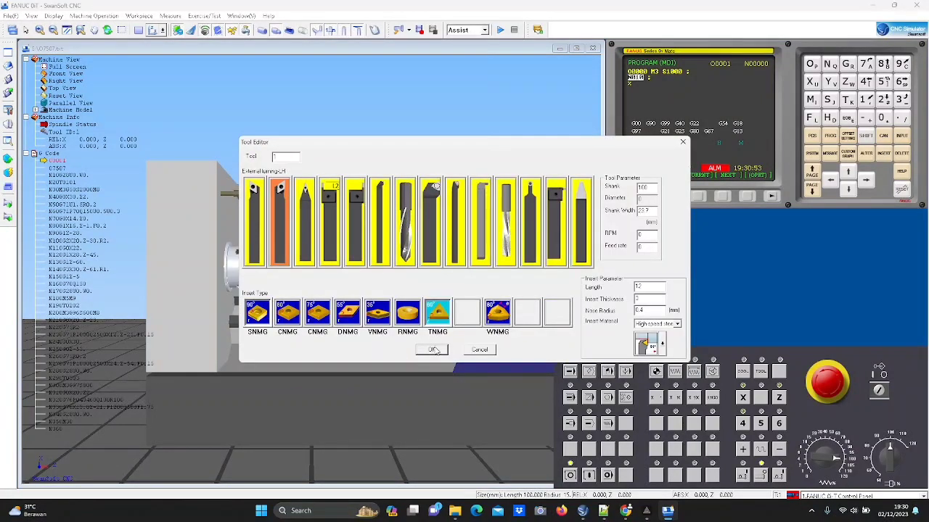
{"action": "left_click", "coordinate": [432, 349]}
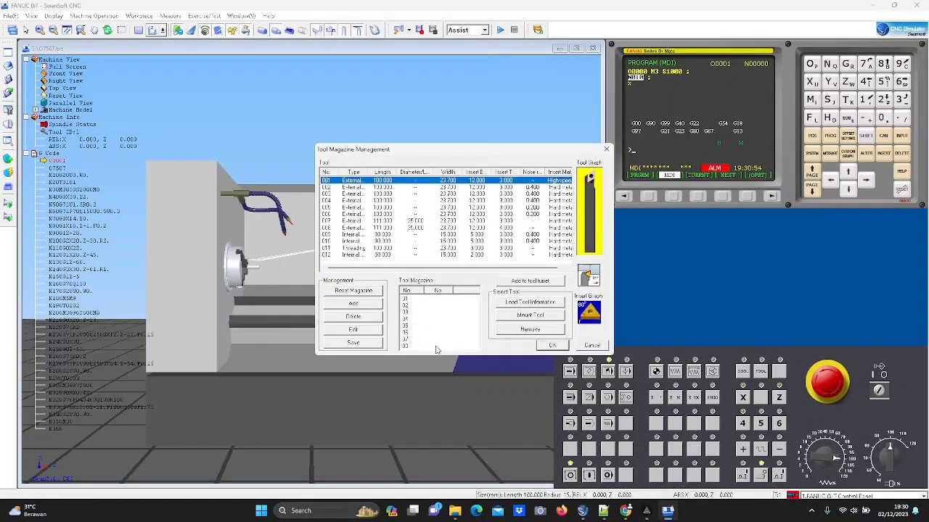
{"action": "left_click", "coordinate": [530, 280]}
{"action": "left_click", "coordinate": [566, 297]}
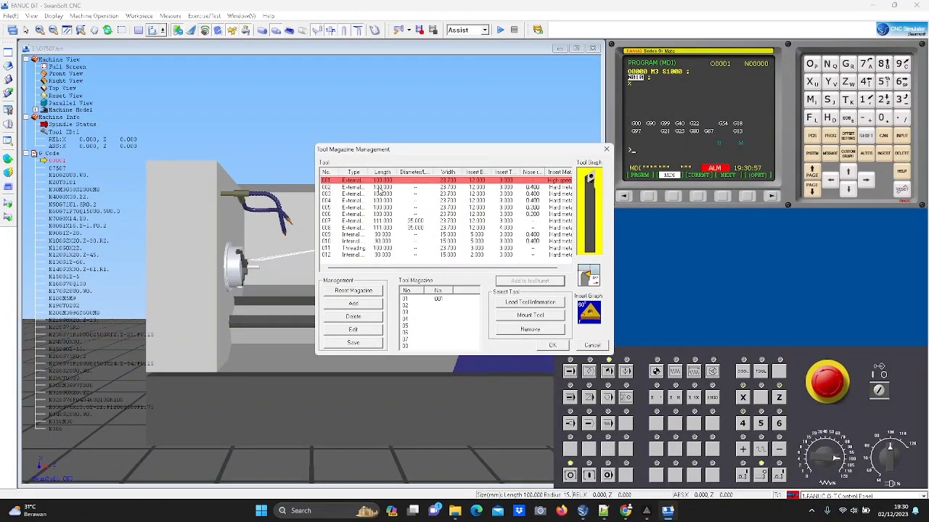
- Define tool 002 as External grooving-RH with the grooving insert and assign it to Tool Station 2
{"action": "double_click", "coordinate": [381, 189]}
{"action": "left_click", "coordinate": [330, 217]}
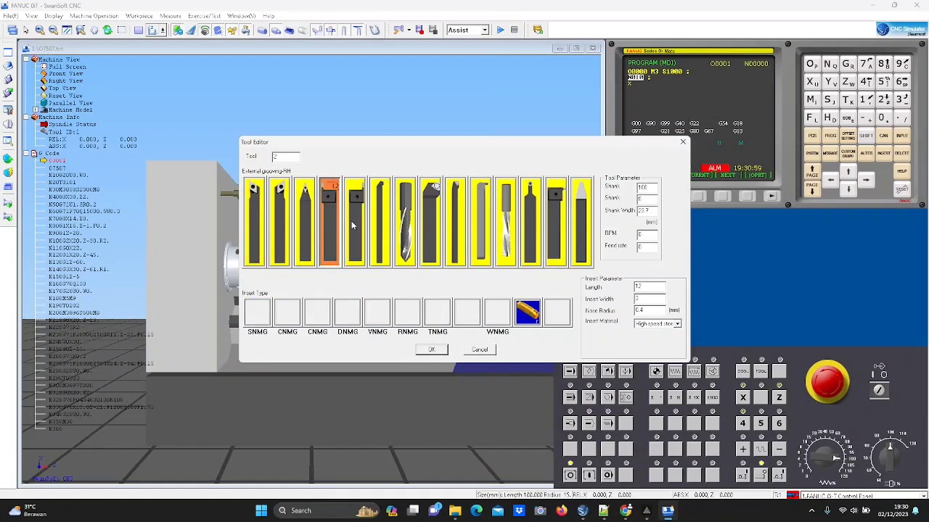
{"action": "left_click", "coordinate": [521, 316]}
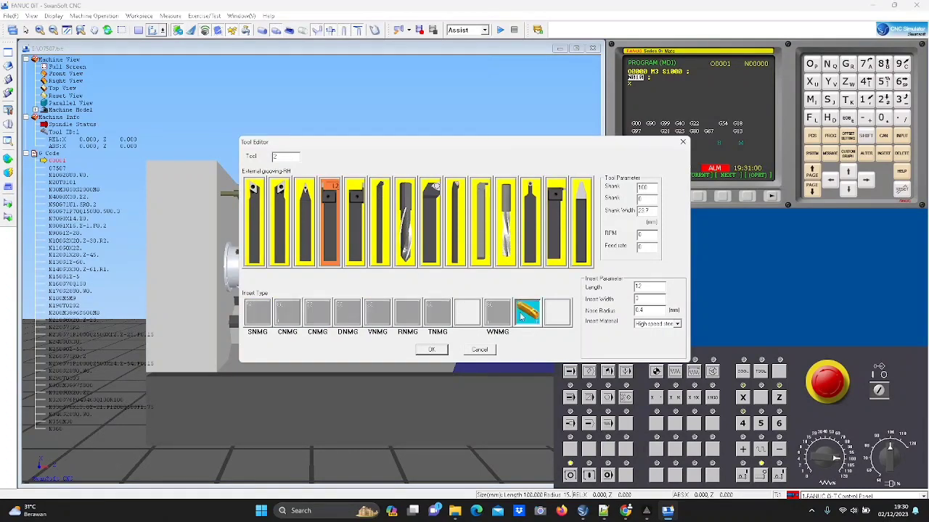
{"action": "left_click", "coordinate": [433, 350]}
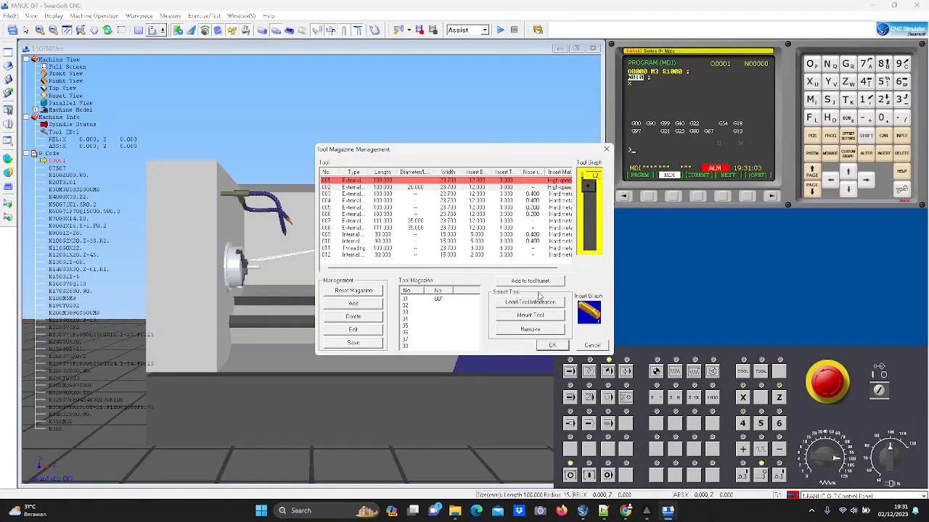
{"action": "left_click", "coordinate": [541, 282]}
{"action": "left_click", "coordinate": [572, 300]}
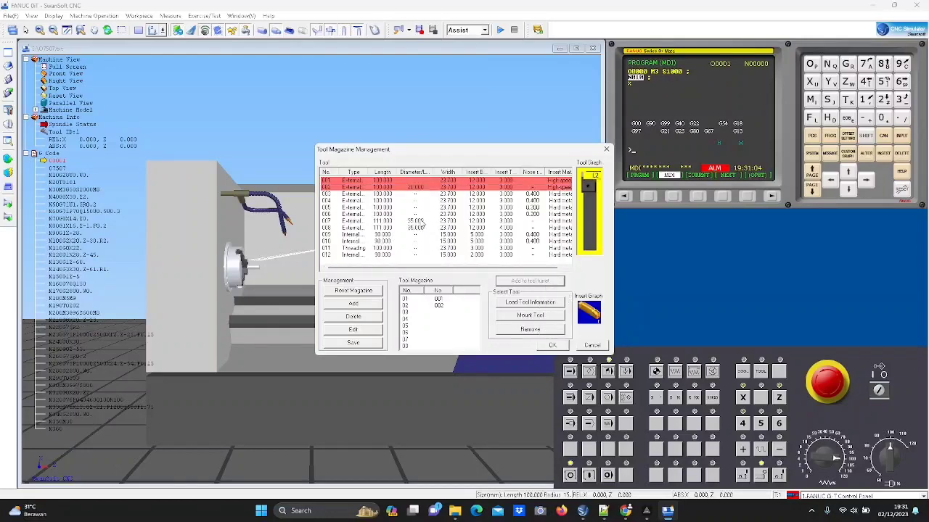
- Set up threading tool 011 with the threading insert and assign it to Tool Station 3, accepting the tool magazine
{"action": "double_click", "coordinate": [370, 250]}
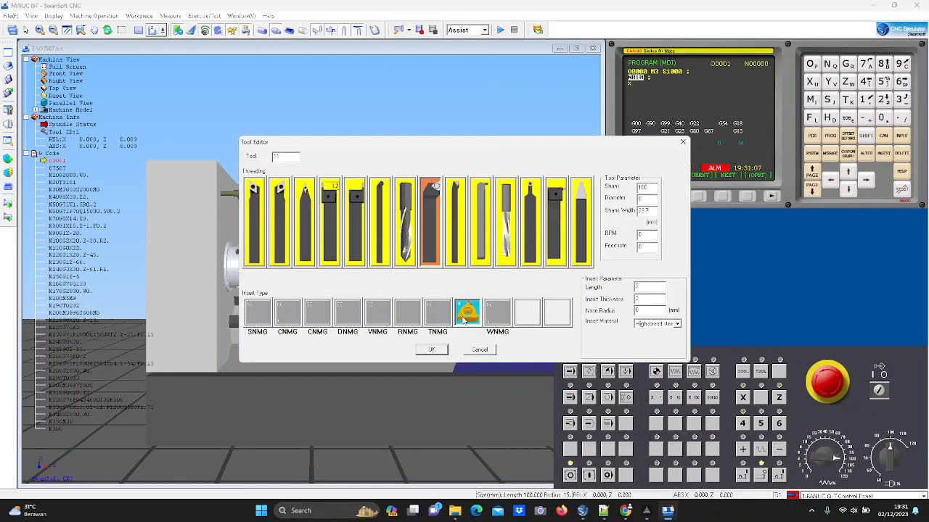
{"action": "left_click", "coordinate": [433, 350]}
{"action": "left_click", "coordinate": [549, 282]}
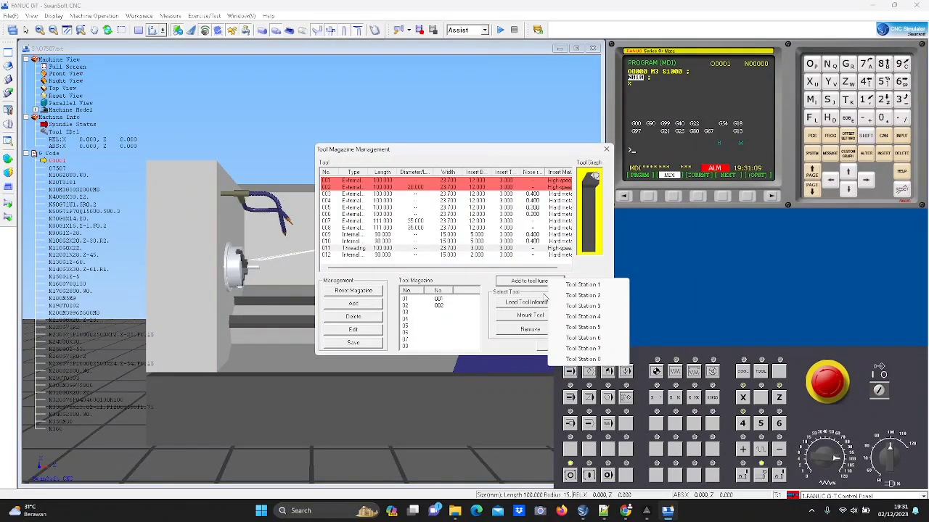
{"action": "left_click", "coordinate": [581, 312]}
{"action": "left_click", "coordinate": [566, 346]}
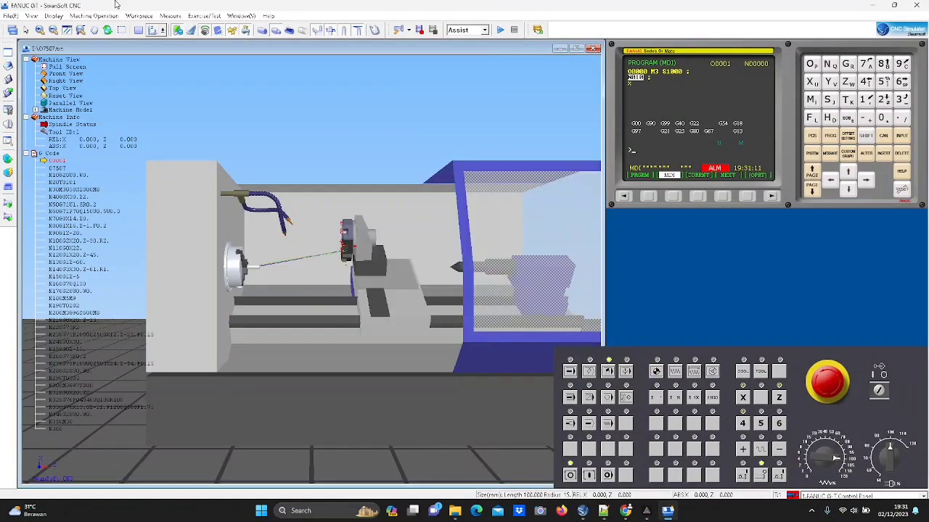
- Mount tool 001 from magazine position 01 as the active tool
{"action": "left_click", "coordinate": [97, 18]}
{"action": "left_click", "coordinate": [113, 48]}
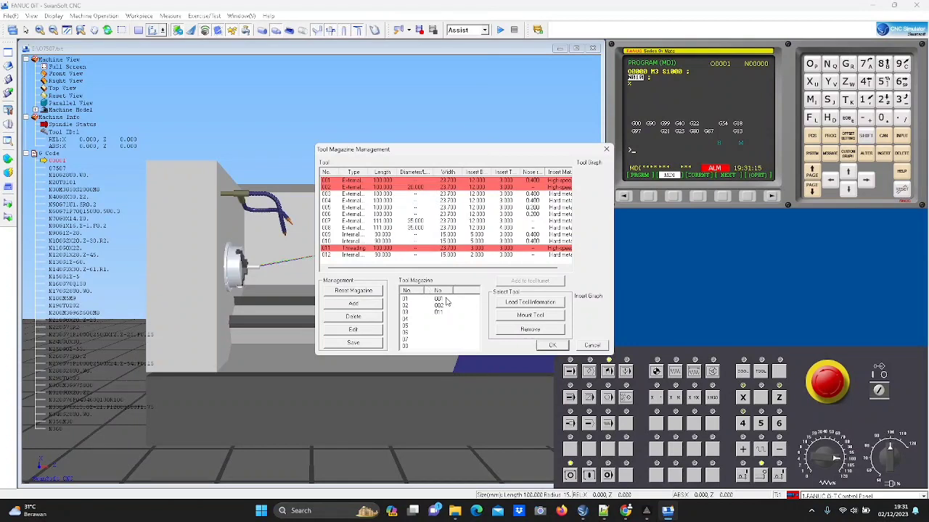
{"action": "left_click", "coordinate": [446, 299]}
{"action": "left_click", "coordinate": [515, 314]}
{"action": "left_click", "coordinate": [555, 348]}
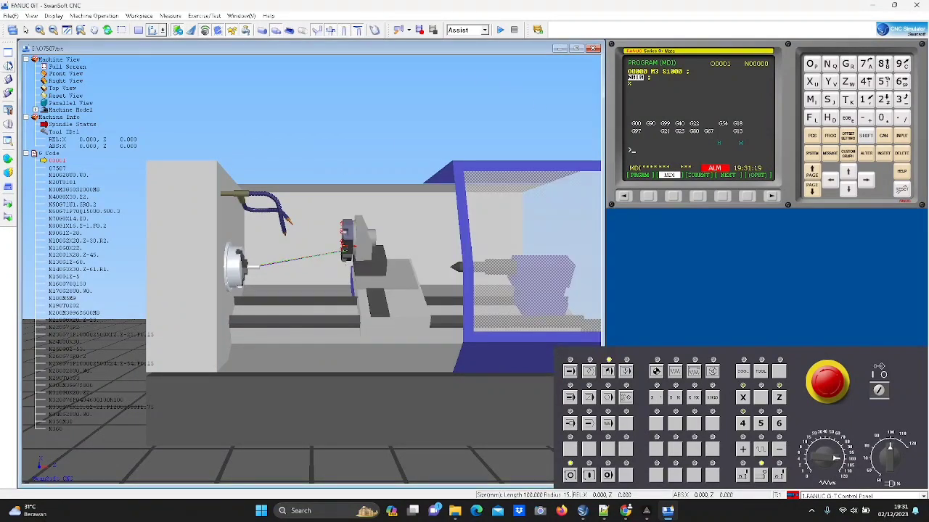
- Clear the loaded G-code program and close the machine door
{"action": "left_click", "coordinate": [7, 52]}
{"action": "left_click", "coordinate": [8, 188]}
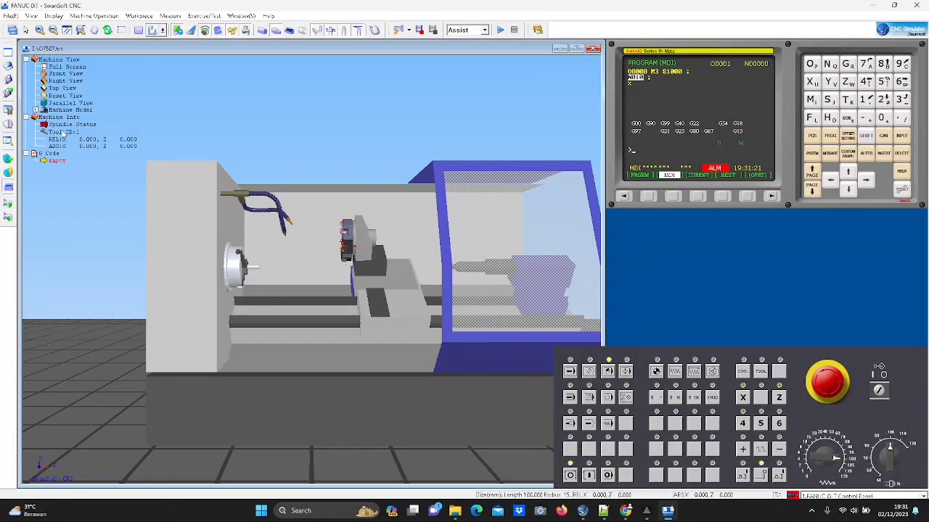
- Switch the machine display to the 2D view and run the MDI block to start the spindle
{"action": "left_click", "coordinate": [138, 31]}
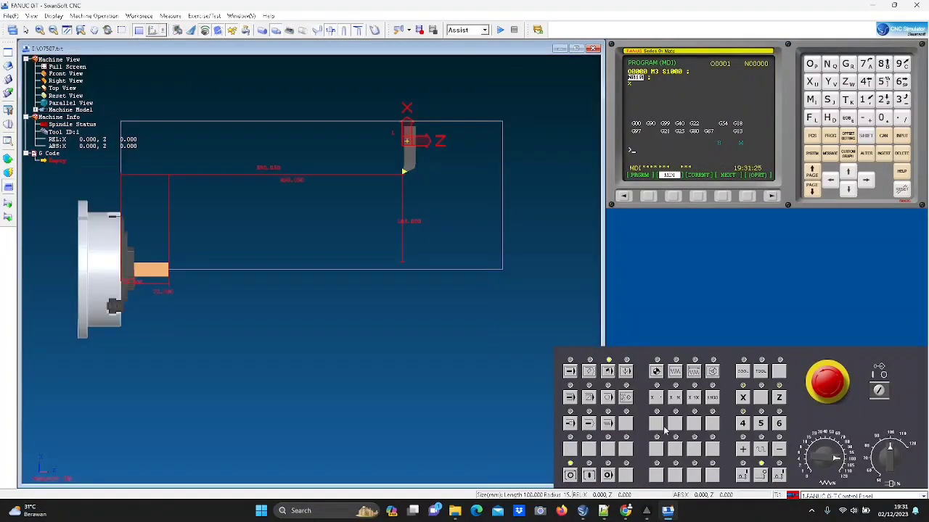
{"action": "left_click", "coordinate": [591, 475]}
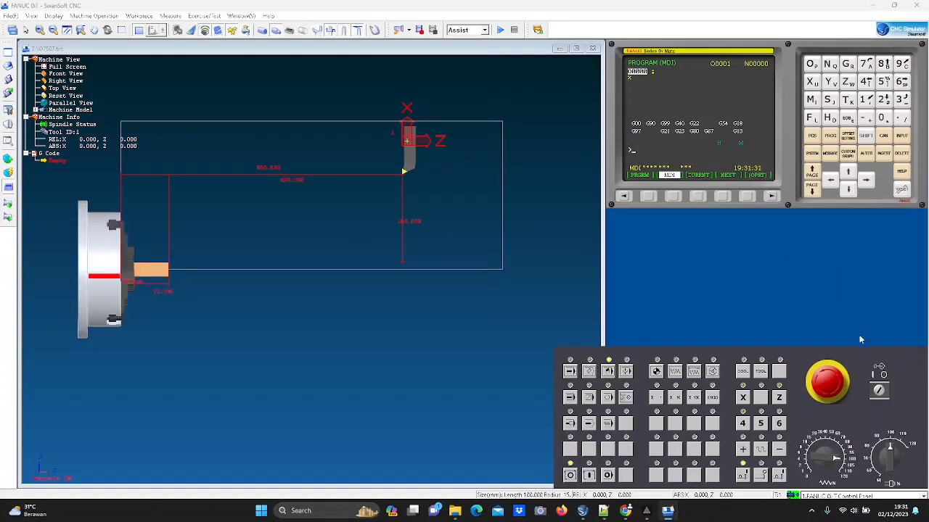
- Jog the tool in negative Z with rapid traverse to about Z -490.5, level with the workpiece's end face
{"action": "left_click", "coordinate": [675, 371]}
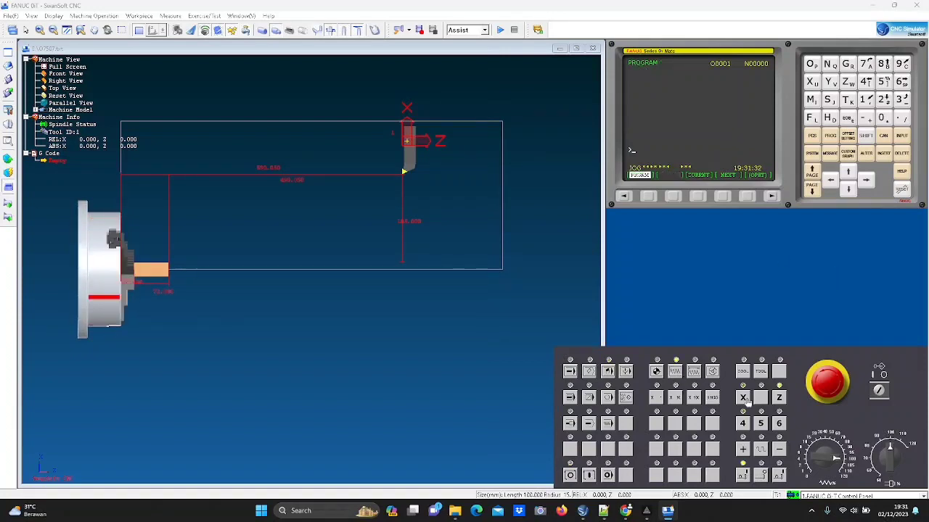
{"action": "left_click", "coordinate": [778, 450]}
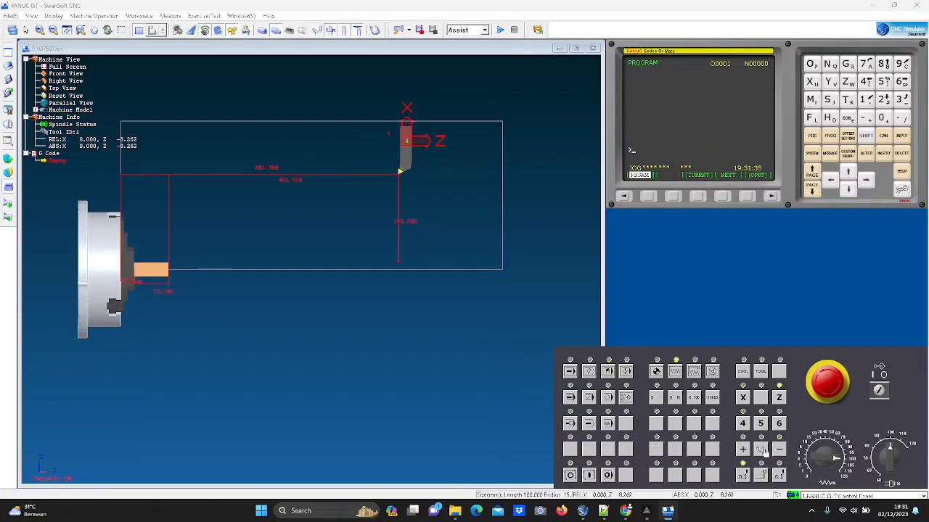
{"action": "left_click", "coordinate": [778, 450]}
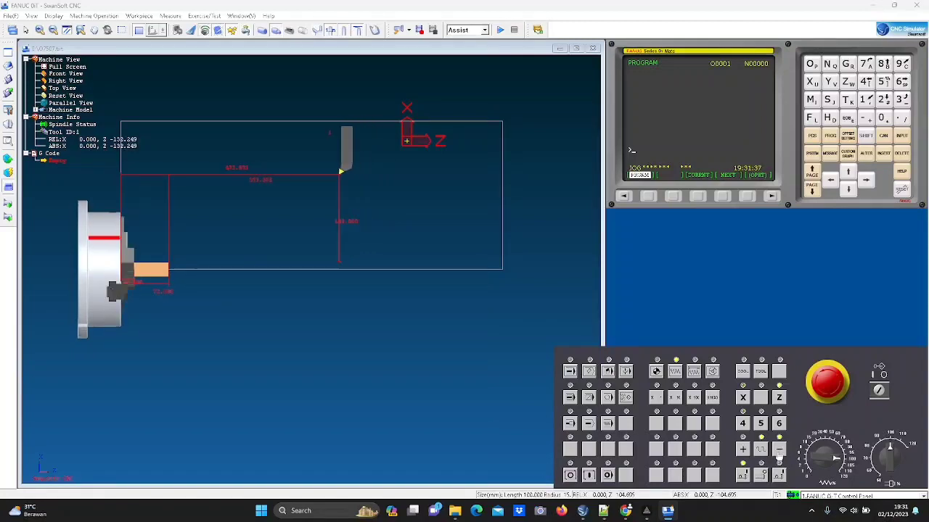
{"action": "left_click", "coordinate": [778, 455]}
{"action": "left_click", "coordinate": [778, 455]}
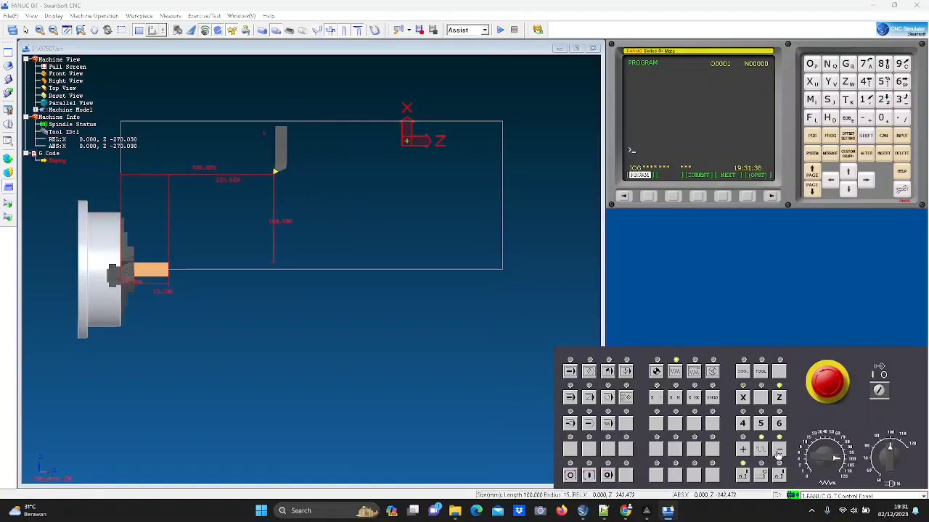
{"action": "left_click", "coordinate": [778, 455]}
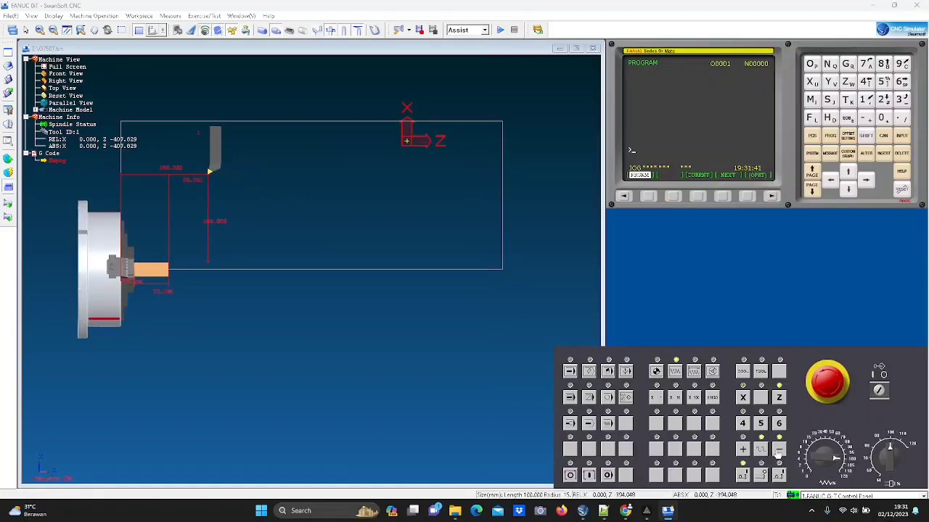
{"action": "scroll", "coordinate": [255, 279], "scroll_direction": "up", "scroll_amount": 1}
{"action": "scroll", "coordinate": [256, 280], "scroll_direction": "up", "scroll_amount": 5}
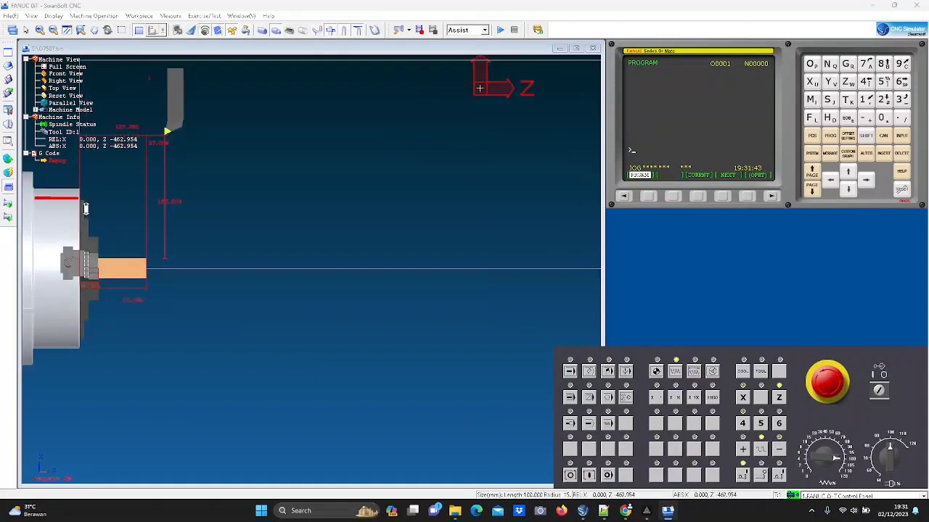
{"action": "left_click", "coordinate": [780, 455]}
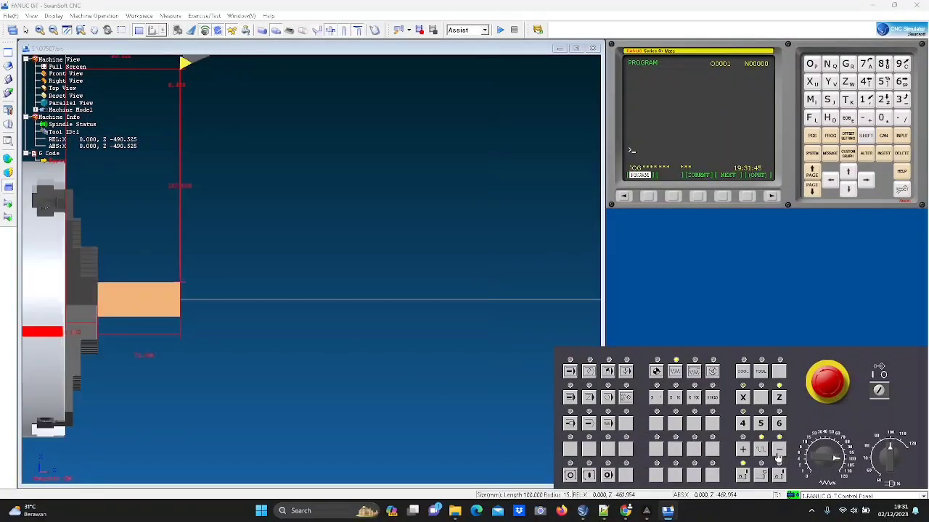
- Step the tool in negative Z in incremental mode to Z -490.555 at the workpiece's end face
{"action": "left_click", "coordinate": [694, 373]}
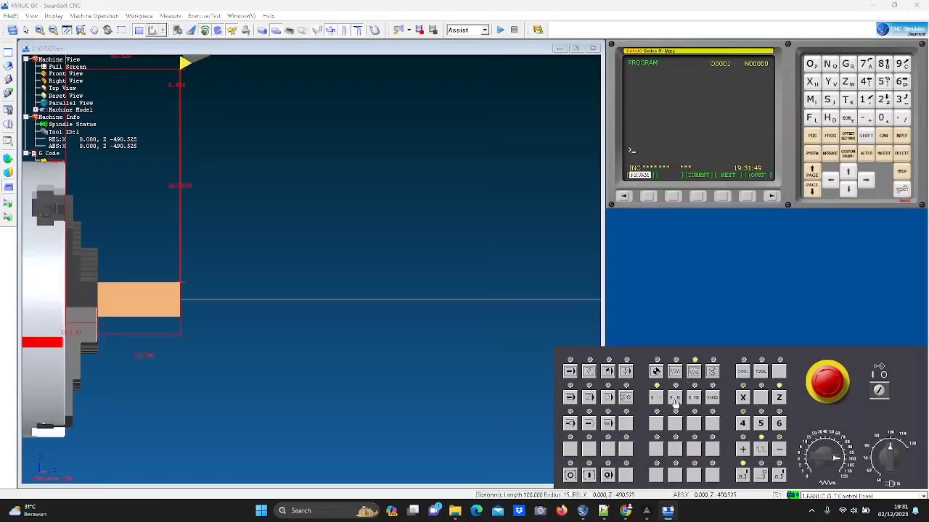
{"action": "left_click", "coordinate": [778, 451]}
{"action": "left_click", "coordinate": [777, 455]}
{"action": "left_click", "coordinate": [777, 454]}
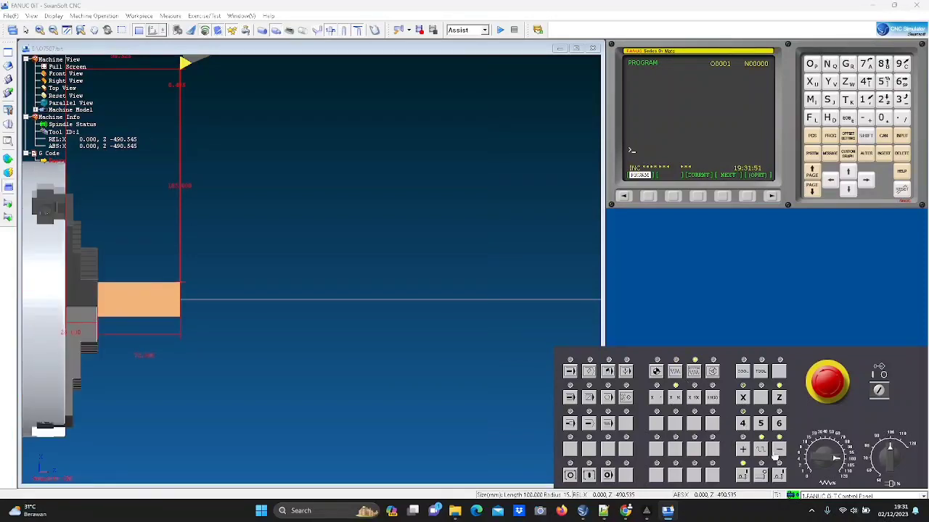
{"action": "scroll", "coordinate": [340, 336], "scroll_direction": "up", "scroll_amount": 7}
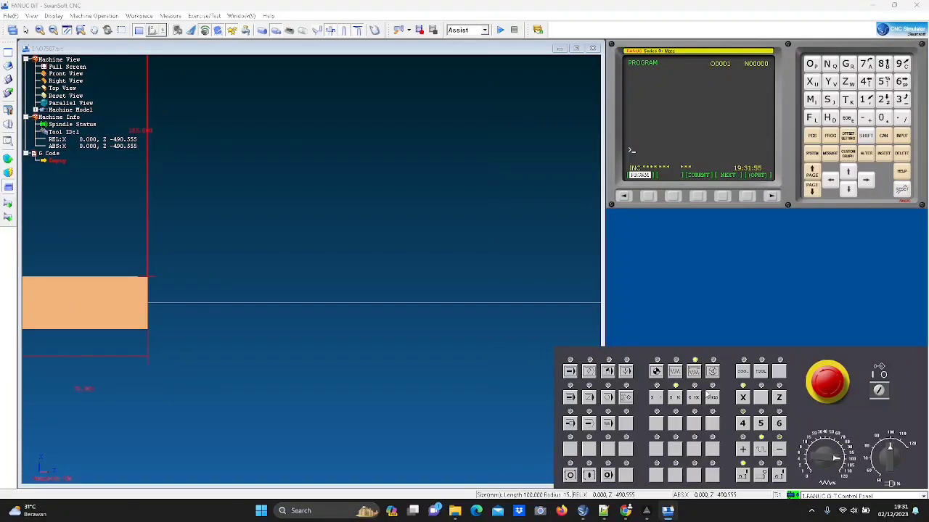
- Face the workpiece's end by jogging the tool in negative X, retract to about X -348.9 and stop the spindle
{"action": "left_click", "coordinate": [778, 451]}
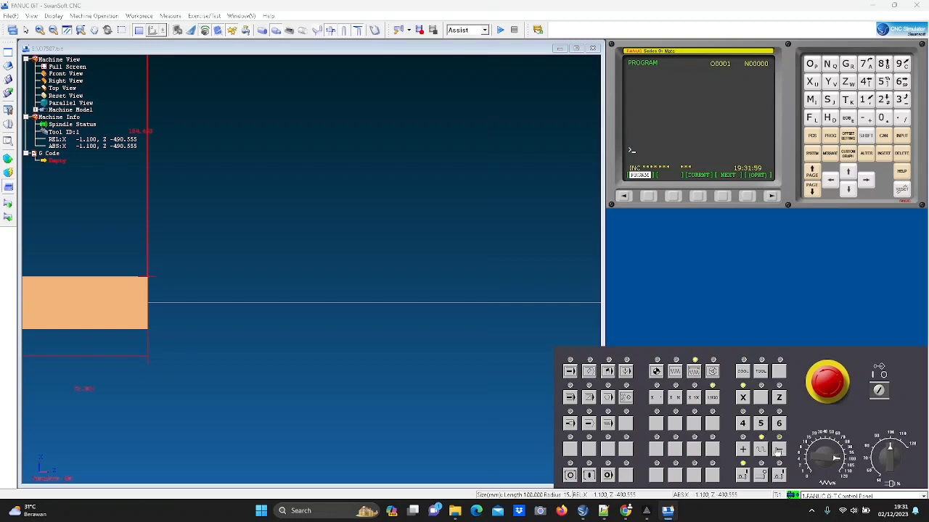
{"action": "left_click", "coordinate": [778, 451]}
{"action": "left_click", "coordinate": [675, 372]}
{"action": "left_click", "coordinate": [778, 451]}
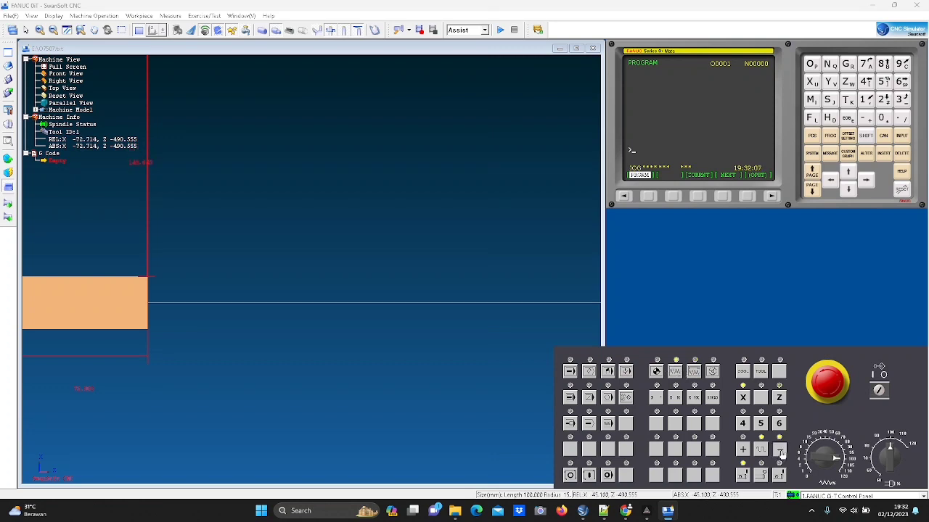
{"action": "left_click_drag", "start_coordinate": [780, 453], "coordinate": [744, 450]}
{"action": "left_click", "coordinate": [744, 450]}
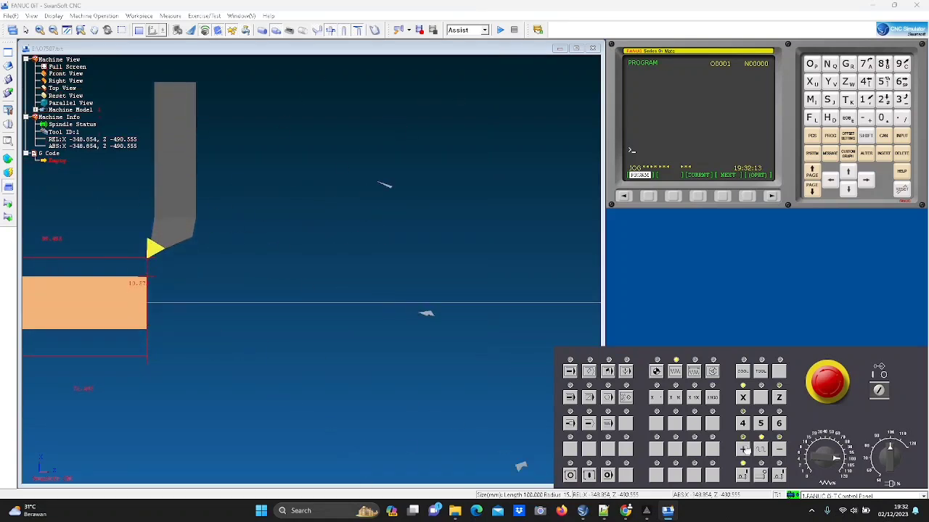
{"action": "left_click", "coordinate": [757, 478]}
- Set the Z geometry offset of G 001 by measuring with the value Z0
{"action": "left_click", "coordinate": [848, 138]}
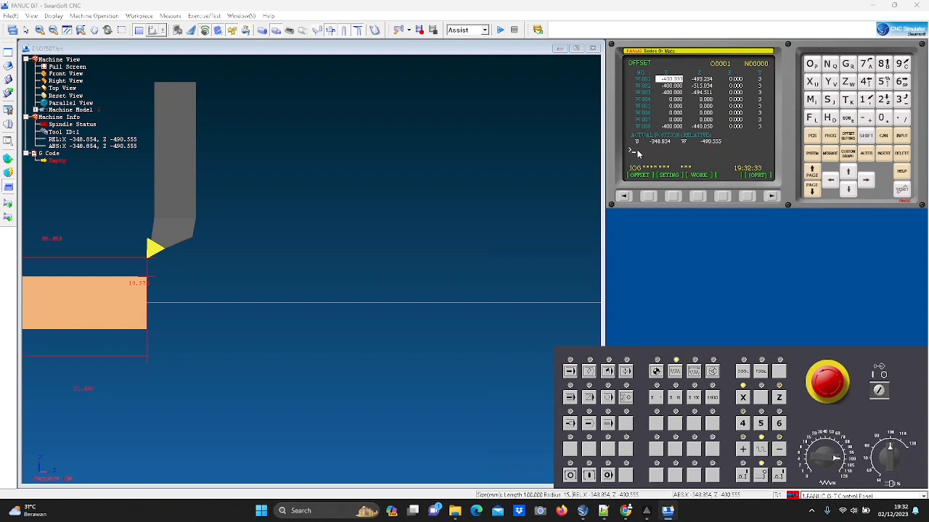
{"action": "type", "text": "Z0"}
{"action": "left_click", "coordinate": [673, 197]}
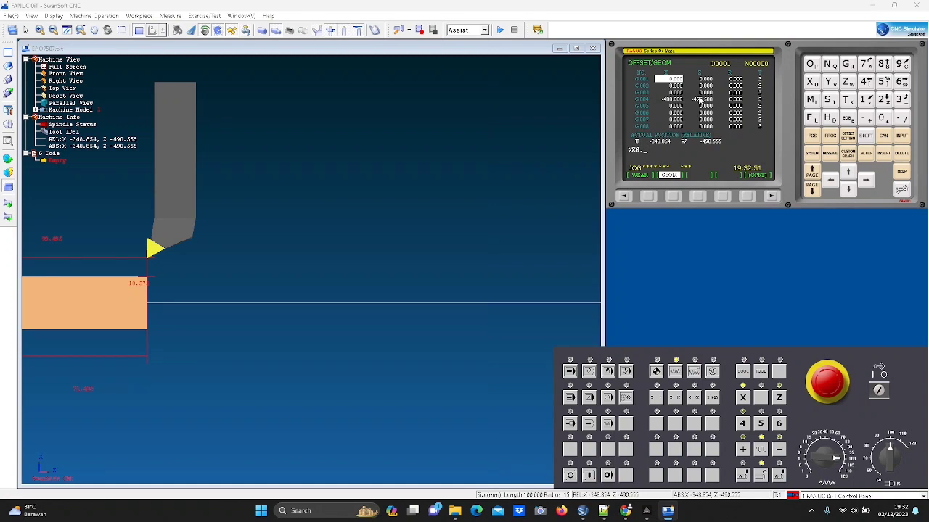
{"action": "key", "text": "Right"}
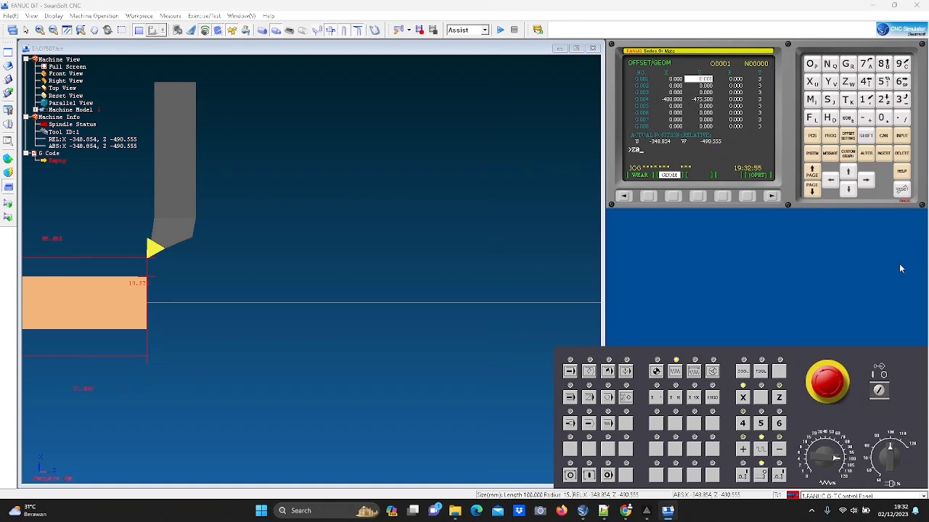
{"action": "type", "text": "."}
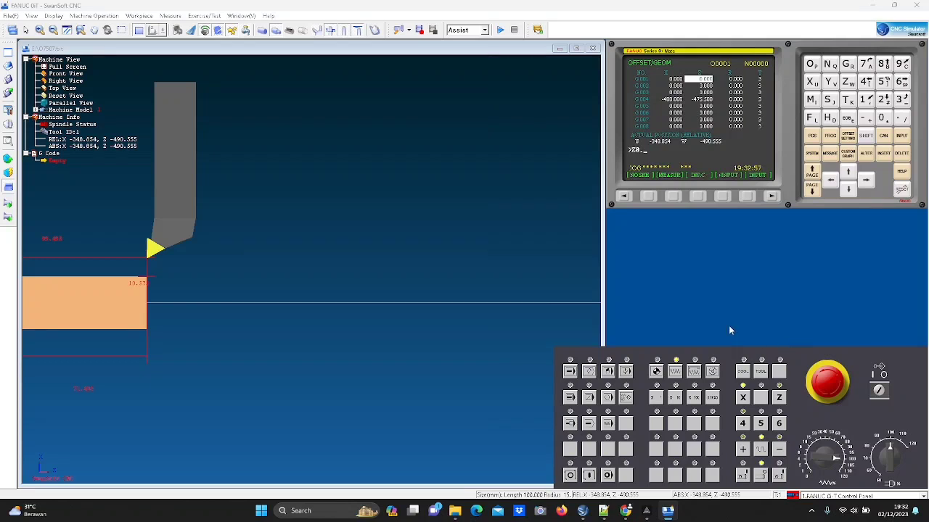
{"action": "left_click", "coordinate": [671, 196]}
- Jog the tool across the end face in negative X with the spindle running and retract it to about X -348.8
{"action": "scroll", "coordinate": [154, 282], "scroll_direction": "up", "scroll_amount": 5}
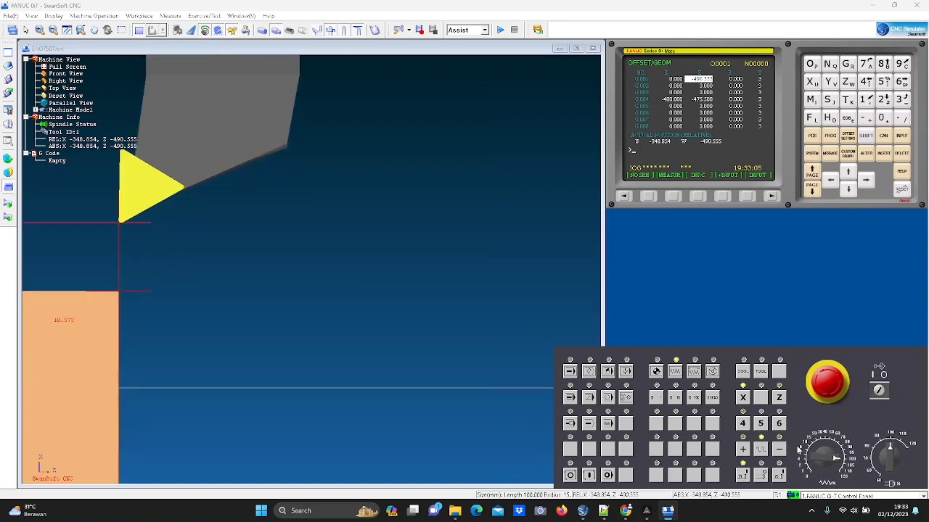
{"action": "left_click", "coordinate": [776, 452]}
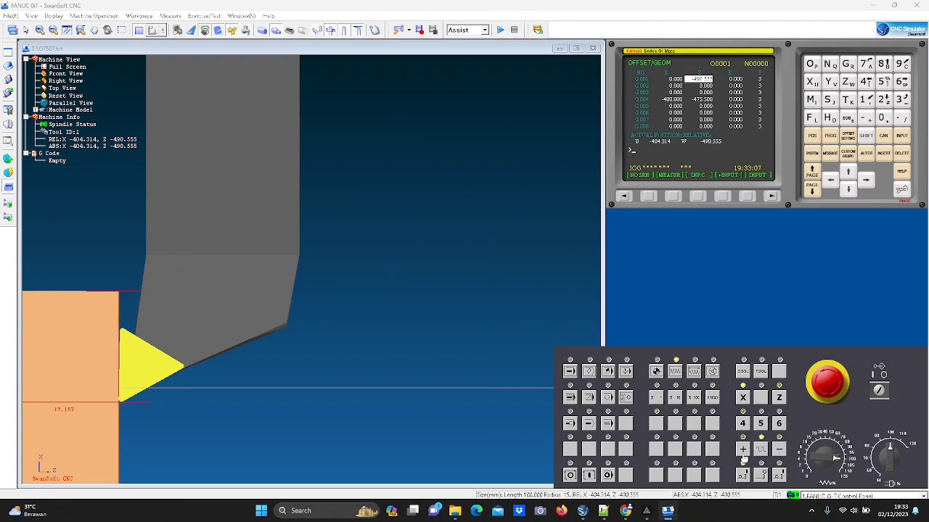
{"action": "left_click", "coordinate": [743, 450]}
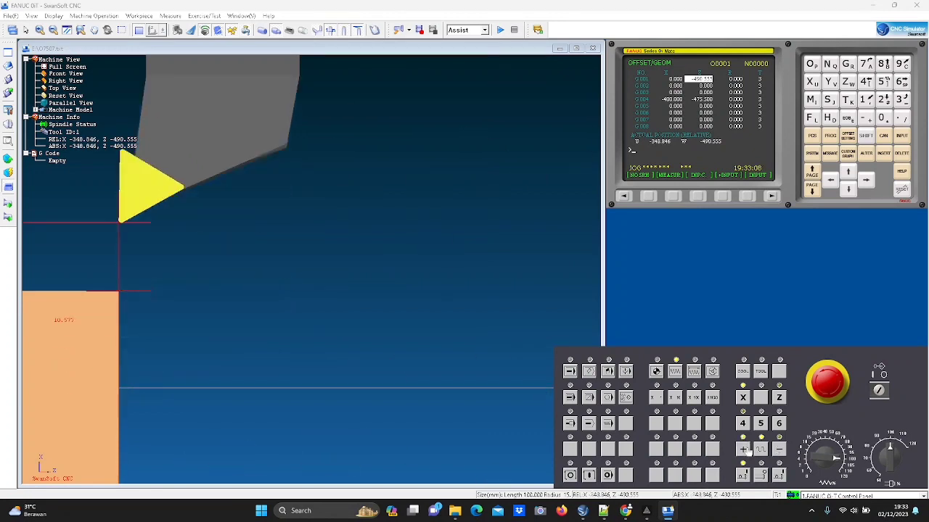
- Step the tool in negative X in incremental mode to X -369.146, just clear of the workpiece's outer surface
{"action": "left_click", "coordinate": [693, 375]}
{"action": "left_click", "coordinate": [779, 449]}
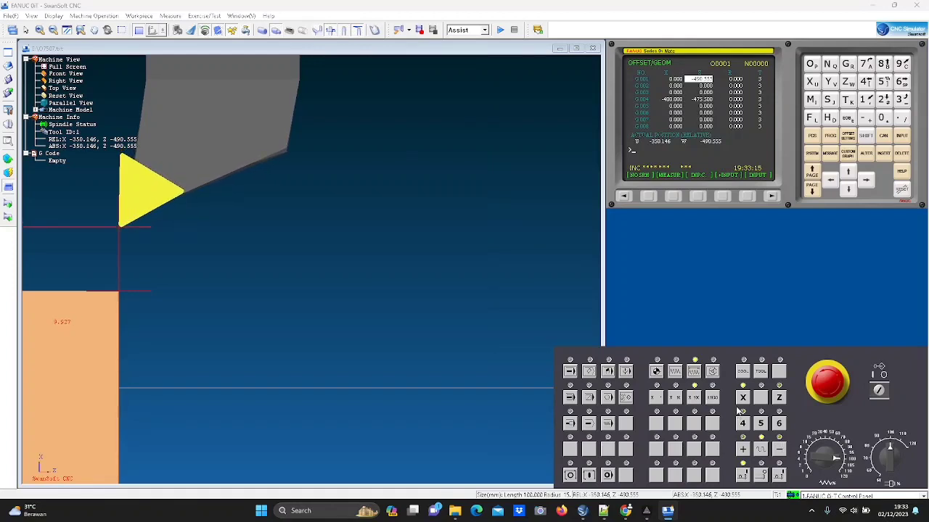
{"action": "left_click", "coordinate": [700, 397]}
{"action": "left_click", "coordinate": [778, 450]}
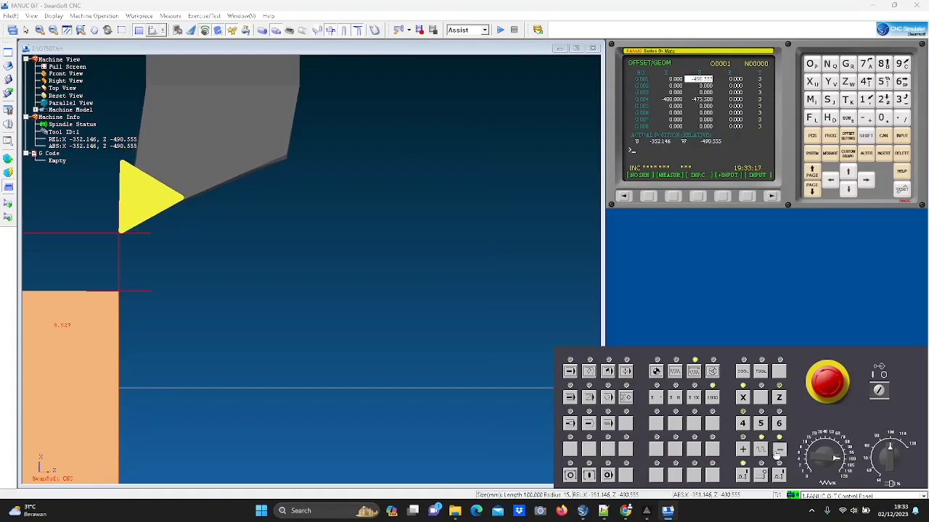
{"action": "left_click", "coordinate": [775, 455]}
{"action": "left_click", "coordinate": [775, 455]}
{"action": "left_click", "coordinate": [775, 455]}
{"action": "left_click", "coordinate": [775, 455]}
{"action": "left_click", "coordinate": [774, 454]}
{"action": "left_click", "coordinate": [775, 455]}
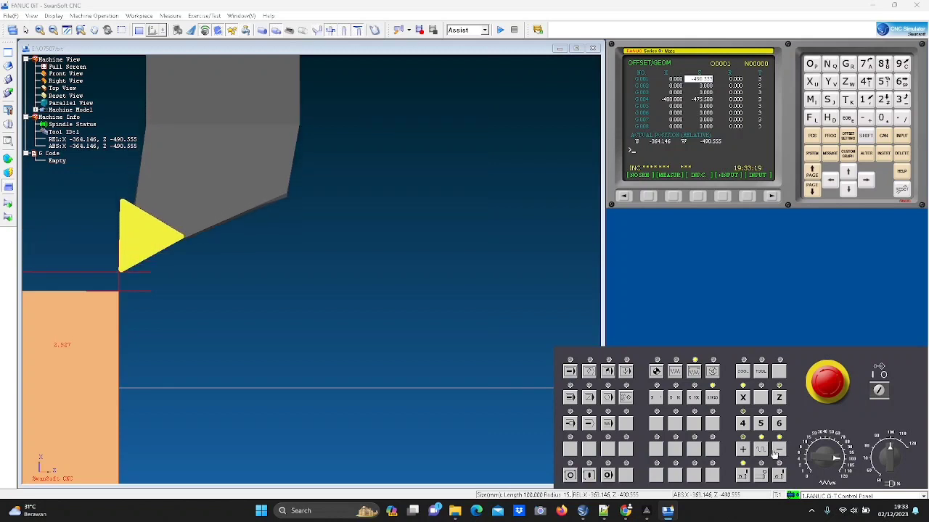
{"action": "left_click", "coordinate": [775, 454]}
{"action": "left_click", "coordinate": [775, 454]}
{"action": "left_click", "coordinate": [773, 452]}
{"action": "left_click", "coordinate": [774, 453]}
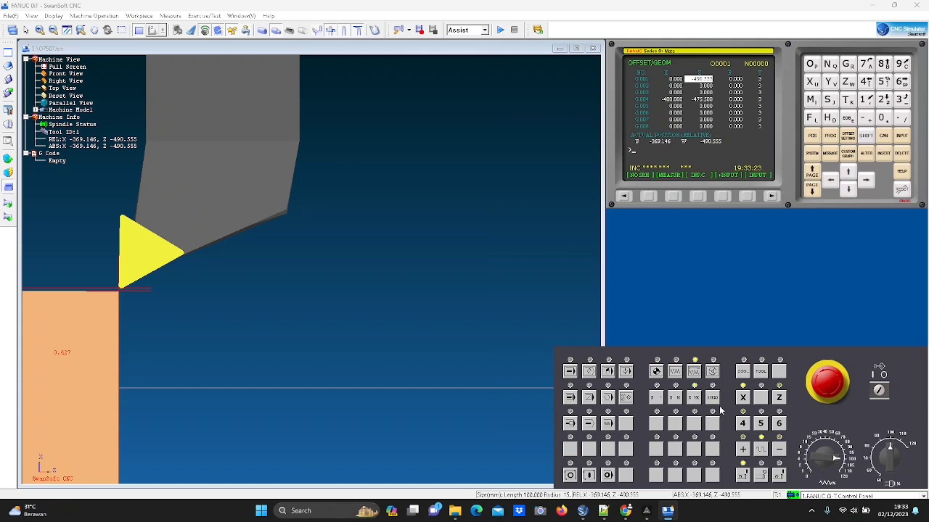
- Step the tool in finer increments to X -370.346, turn a short length along Z and retract to Z -489.755
{"action": "left_click", "coordinate": [779, 449]}
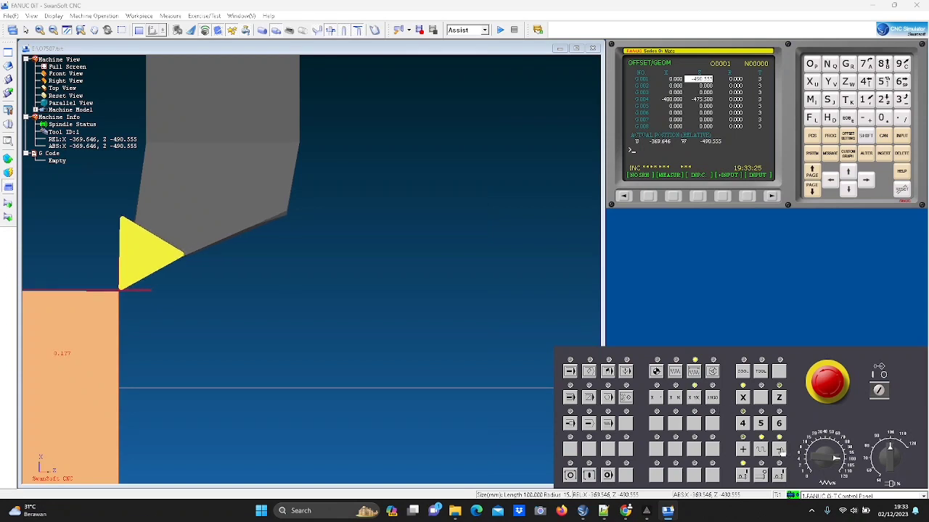
{"action": "left_click", "coordinate": [779, 450]}
{"action": "left_click", "coordinate": [780, 450]}
{"action": "left_click", "coordinate": [779, 450]}
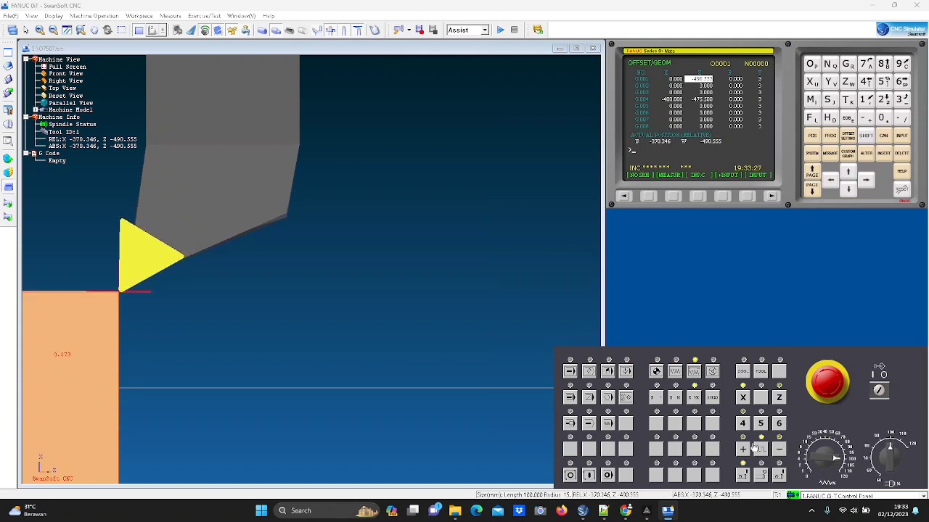
{"action": "left_click", "coordinate": [779, 397]}
{"action": "left_click_drag", "start_coordinate": [778, 451], "coordinate": [746, 453]}
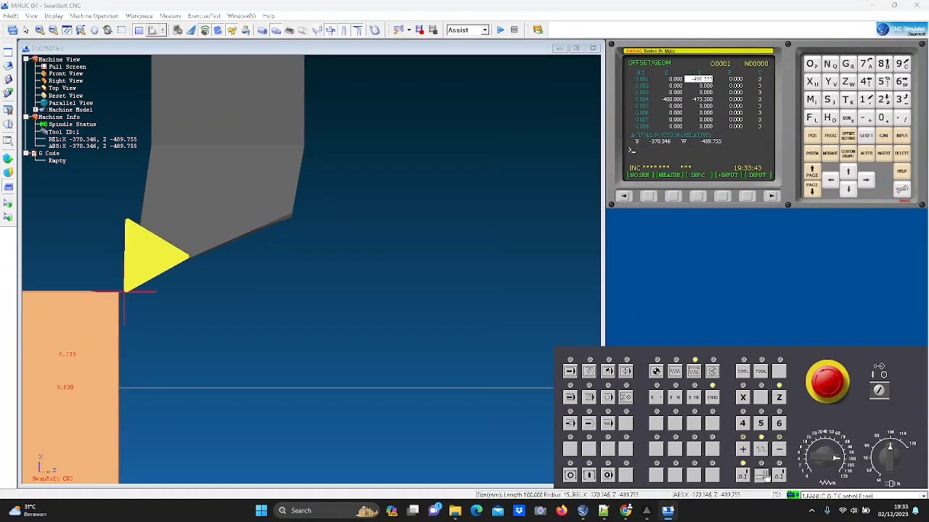
- Measure the diameter of the freshly turned section at the workpiece's end
{"action": "left_click", "coordinate": [132, 16]}
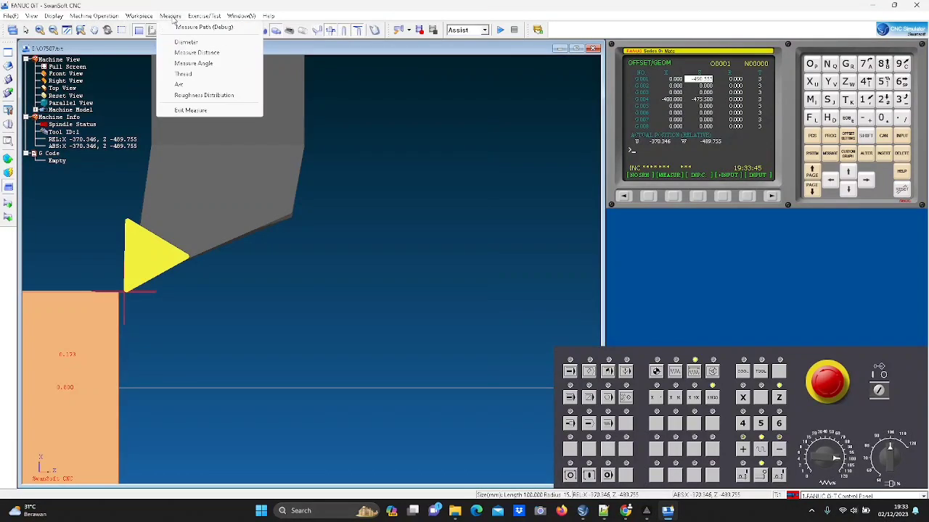
{"action": "left_click", "coordinate": [174, 16]}
{"action": "left_click", "coordinate": [174, 16]}
{"action": "left_click", "coordinate": [186, 42]}
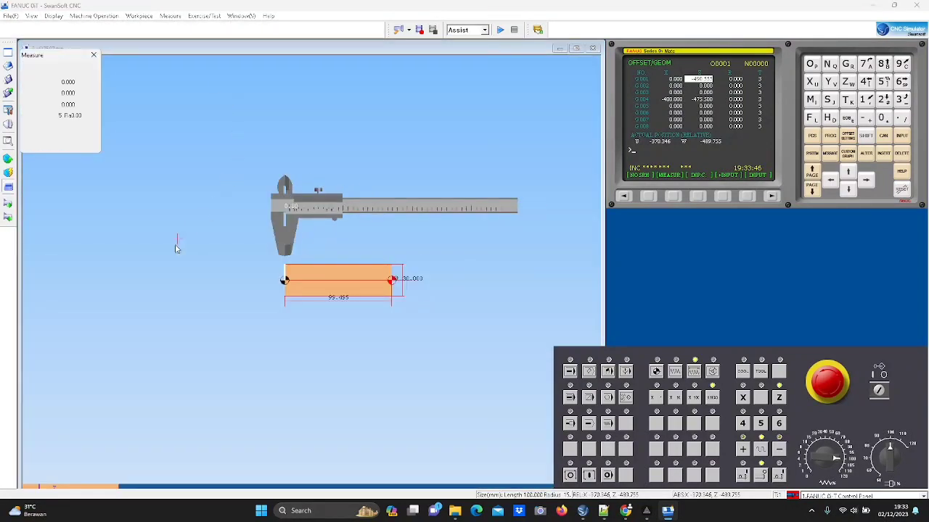
{"action": "scroll", "coordinate": [391, 247], "scroll_direction": "up", "scroll_amount": 5}
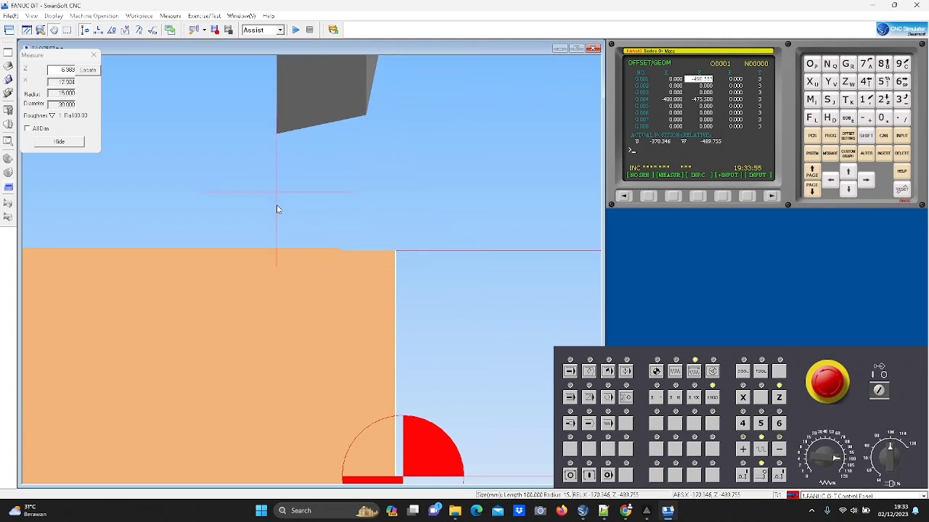
{"action": "scroll", "coordinate": [493, 333], "scroll_direction": "up", "scroll_amount": 2}
{"action": "scroll", "coordinate": [493, 333], "scroll_direction": "down", "scroll_amount": 4}
{"action": "scroll", "coordinate": [471, 348], "scroll_direction": "down", "scroll_amount": 3}
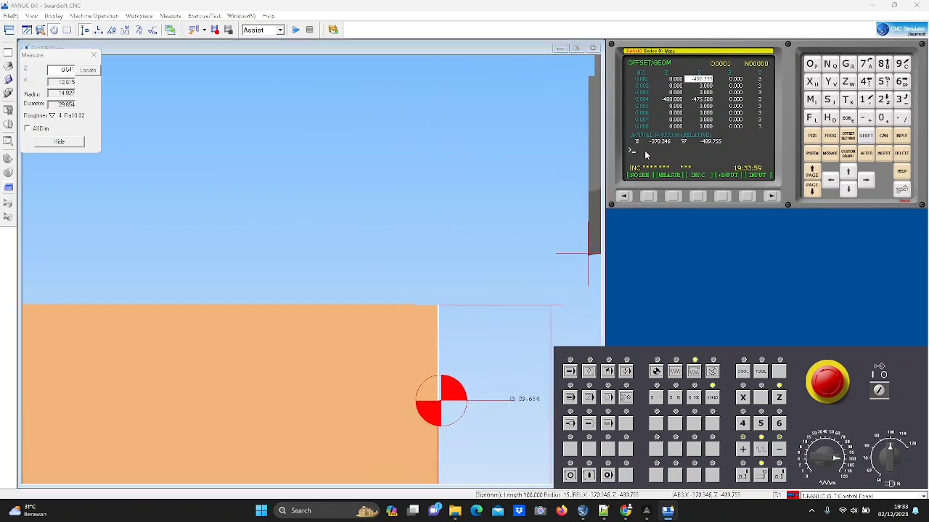
- Set the X geometry offset of G 001 by measuring with X29.654, and exit the measurement view
{"action": "key", "text": "Left"}
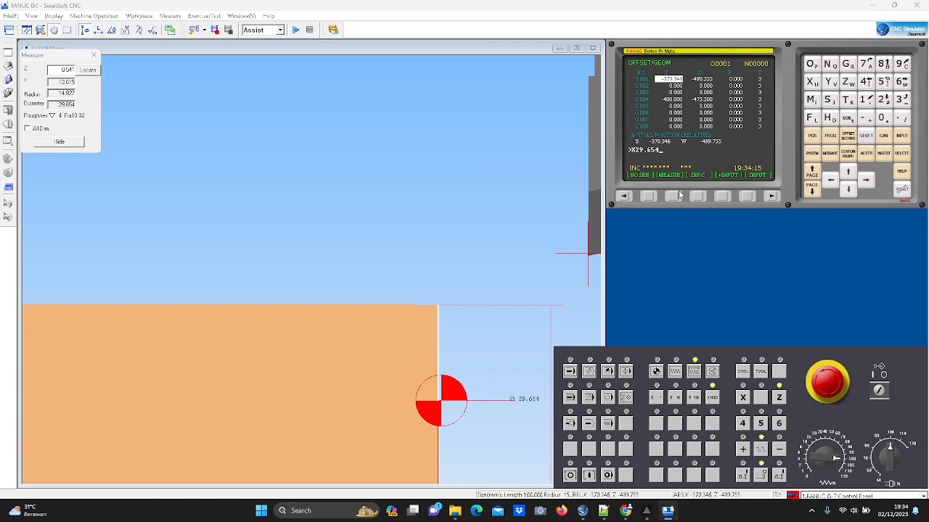
{"action": "left_click", "coordinate": [673, 197]}
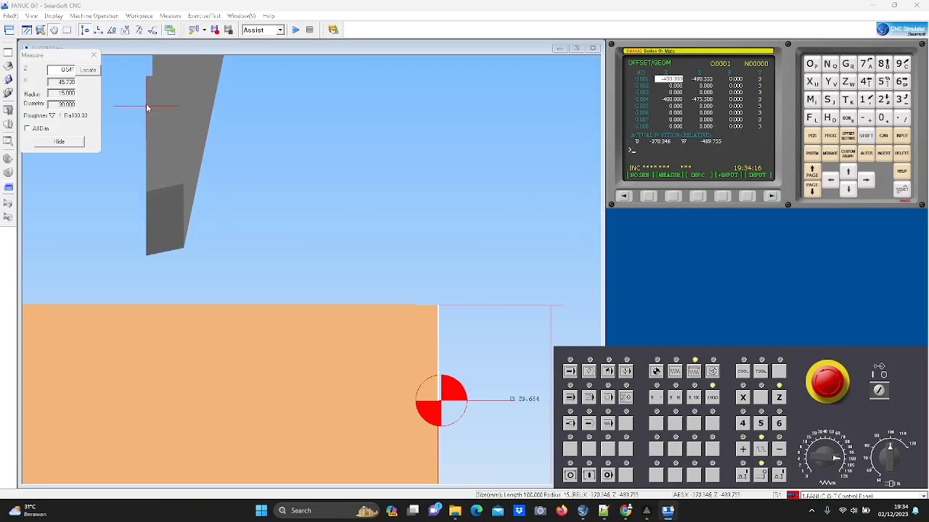
{"action": "left_click", "coordinate": [169, 16]}
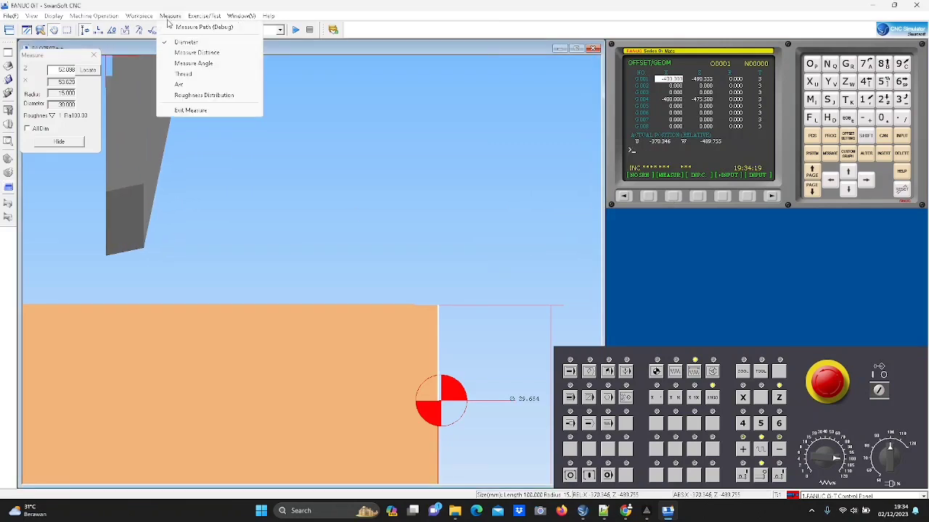
{"action": "left_click", "coordinate": [189, 107]}
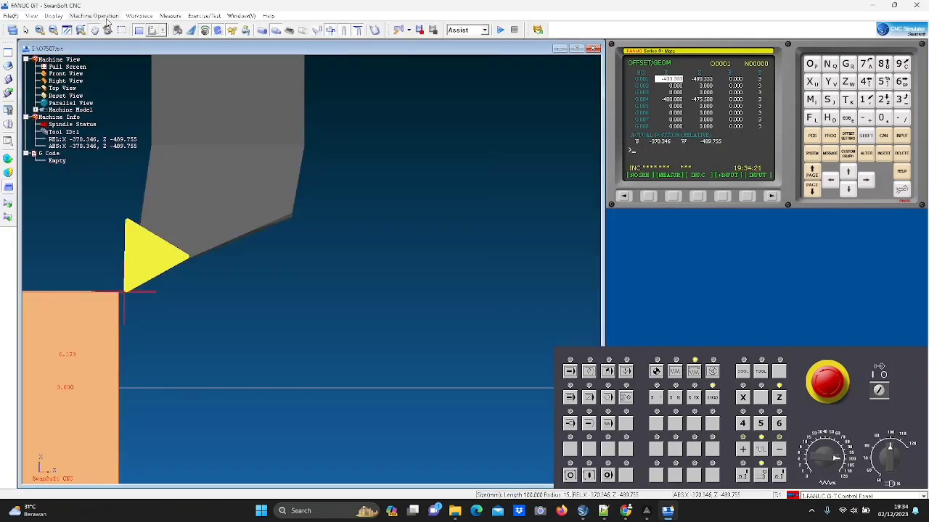
- Mount tool 002 from magazine position 02 as the active tool
{"action": "left_click", "coordinate": [93, 16]}
{"action": "left_click", "coordinate": [107, 48]}
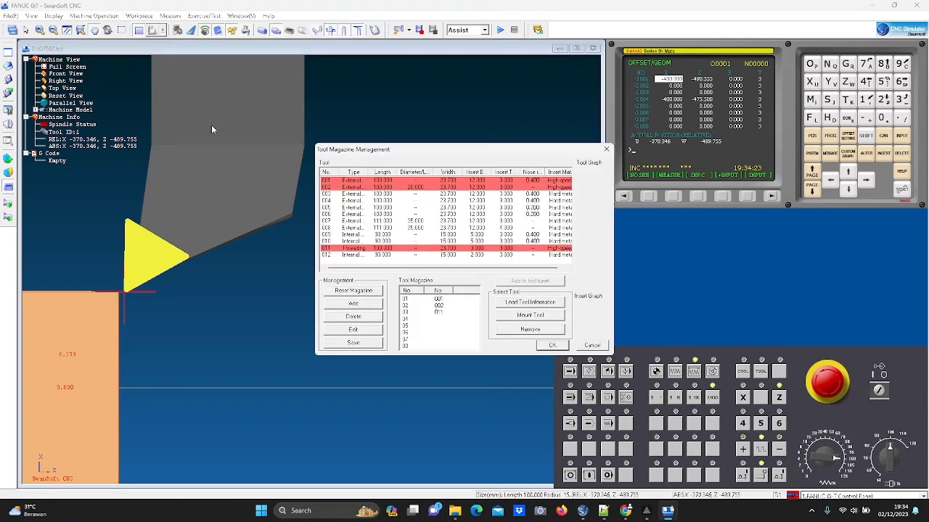
{"action": "left_click", "coordinate": [439, 305]}
{"action": "left_click", "coordinate": [529, 316]}
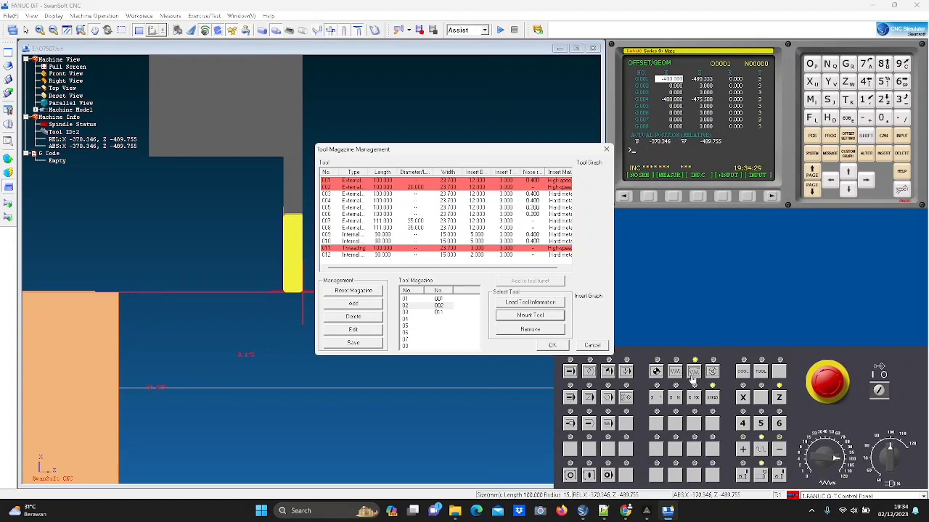
{"action": "left_click", "coordinate": [554, 346]}
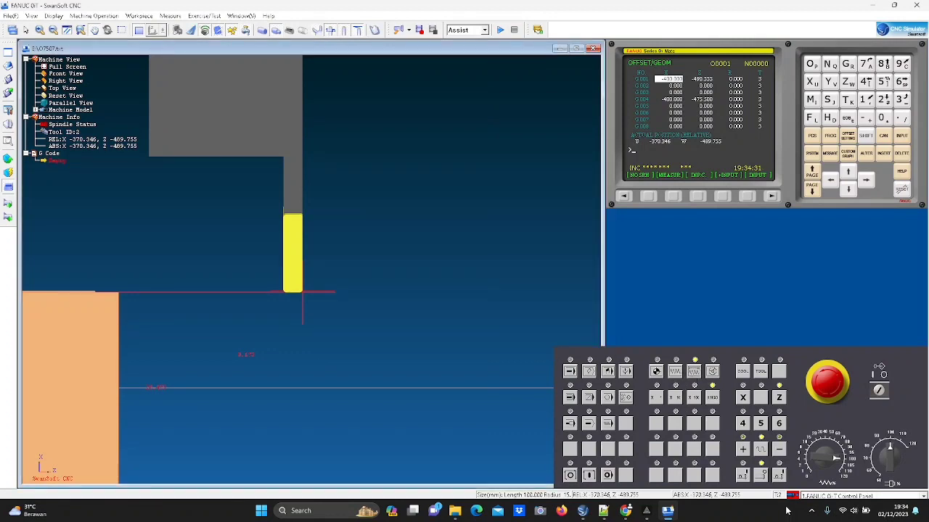
- Step tool 002 along Z toward the workpiece's end face, over the turned section, to Z -516.755
{"action": "left_click", "coordinate": [779, 451]}
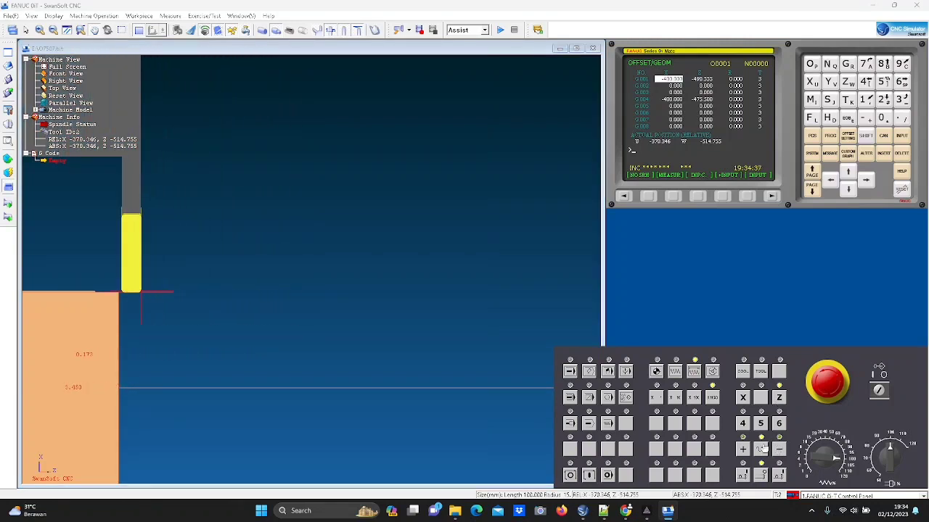
{"action": "scroll", "coordinate": [83, 258], "scroll_direction": "up", "scroll_amount": 1}
{"action": "scroll", "coordinate": [139, 302], "scroll_direction": "up", "scroll_amount": 6}
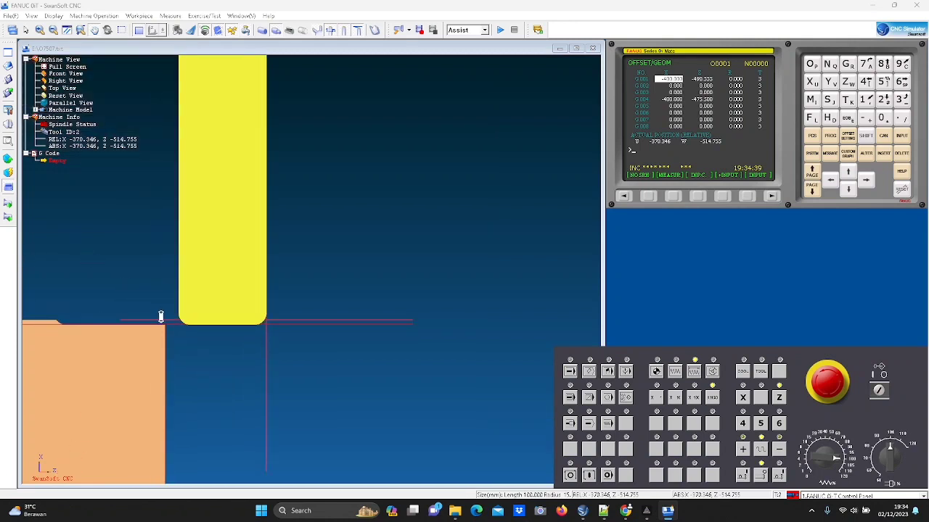
{"action": "left_click", "coordinate": [779, 450]}
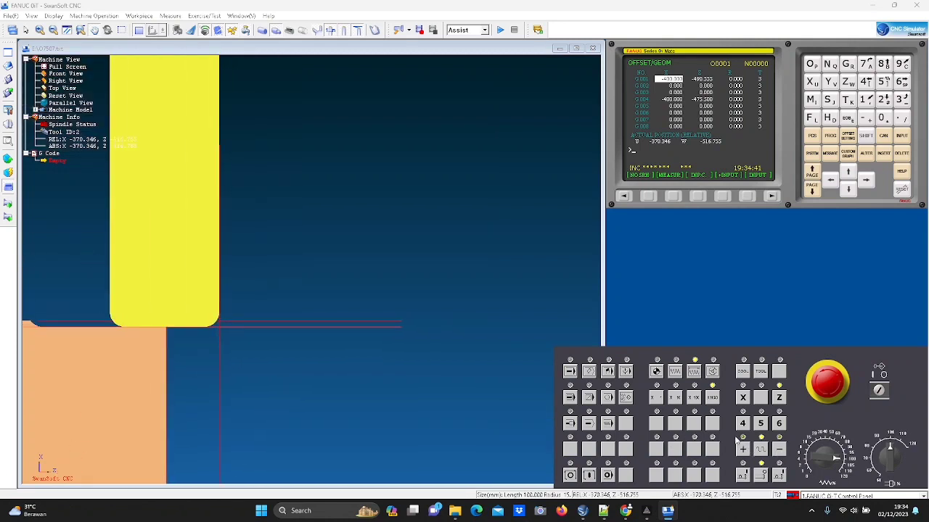
- Align the tool's cutting edge with the workpiece's end face by stepping in finer Z increments to Z -515.245
{"action": "left_click", "coordinate": [743, 451]}
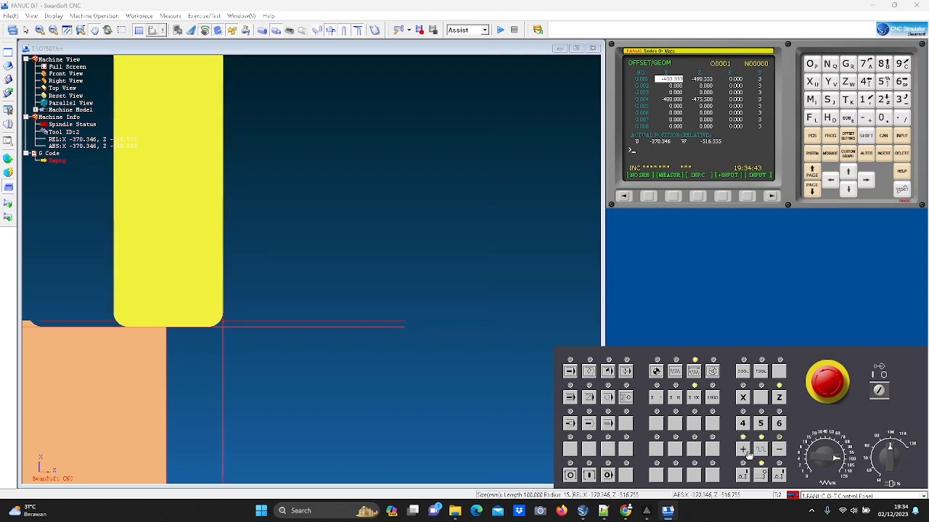
{"action": "left_click", "coordinate": [749, 454]}
{"action": "left_click", "coordinate": [748, 453]}
{"action": "left_click", "coordinate": [748, 454]}
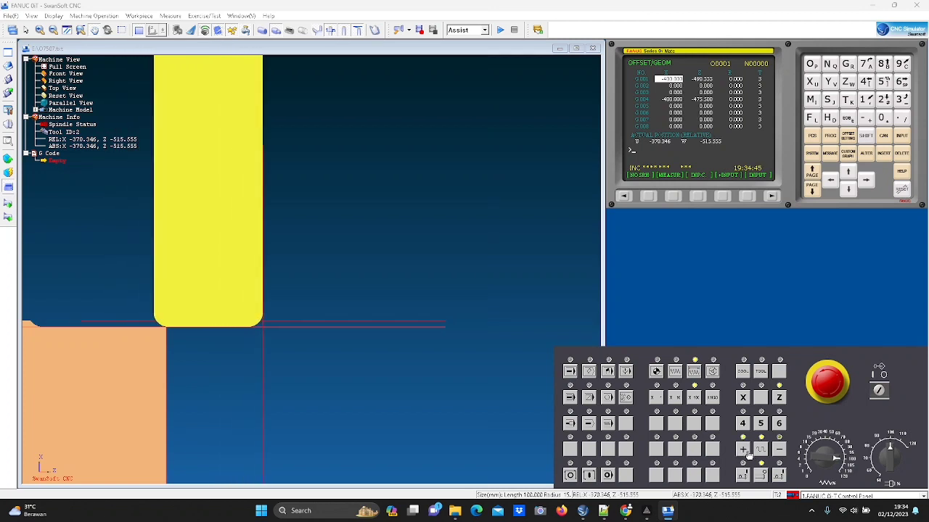
{"action": "left_click", "coordinate": [748, 453]}
{"action": "left_click", "coordinate": [748, 454]}
{"action": "left_click", "coordinate": [748, 454]}
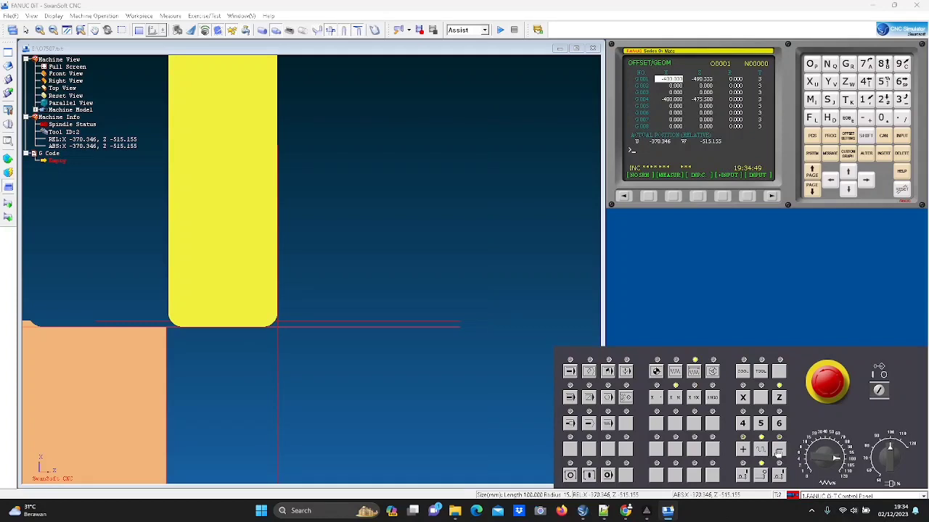
{"action": "left_click", "coordinate": [777, 453]}
{"action": "left_click", "coordinate": [778, 452]}
{"action": "left_click", "coordinate": [778, 452]}
{"action": "left_click", "coordinate": [778, 452]}
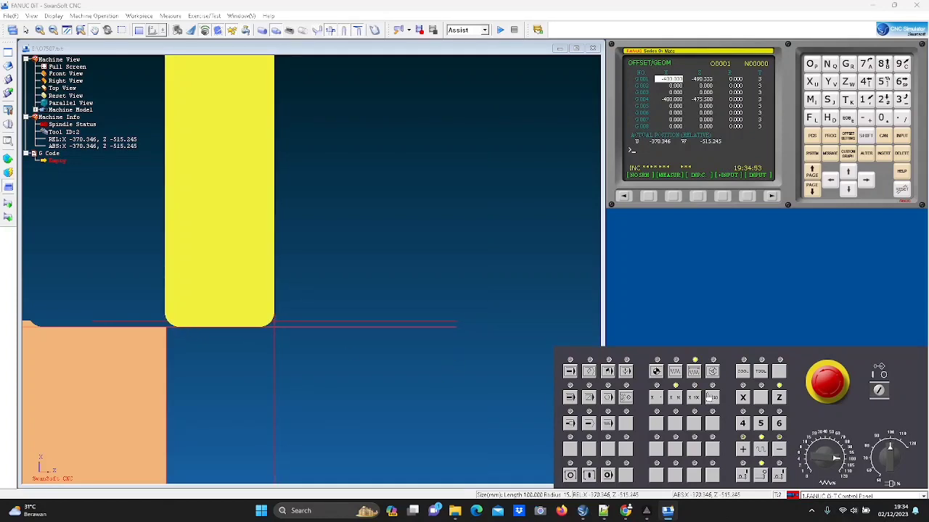
- Start the spindle and face the workpiece's end by feeding the tool in X to -404.346
{"action": "scroll", "coordinate": [176, 326], "scroll_direction": "down", "scroll_amount": 4}
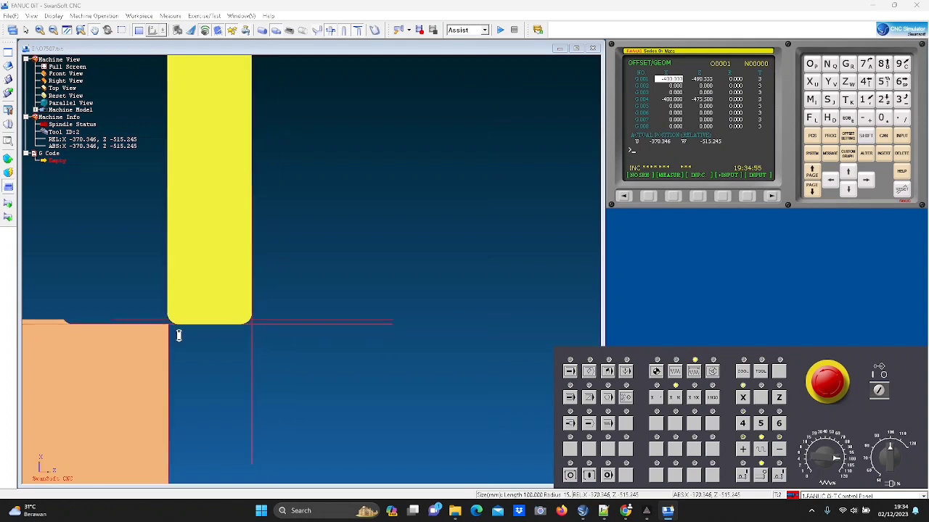
{"action": "left_click", "coordinate": [749, 477]}
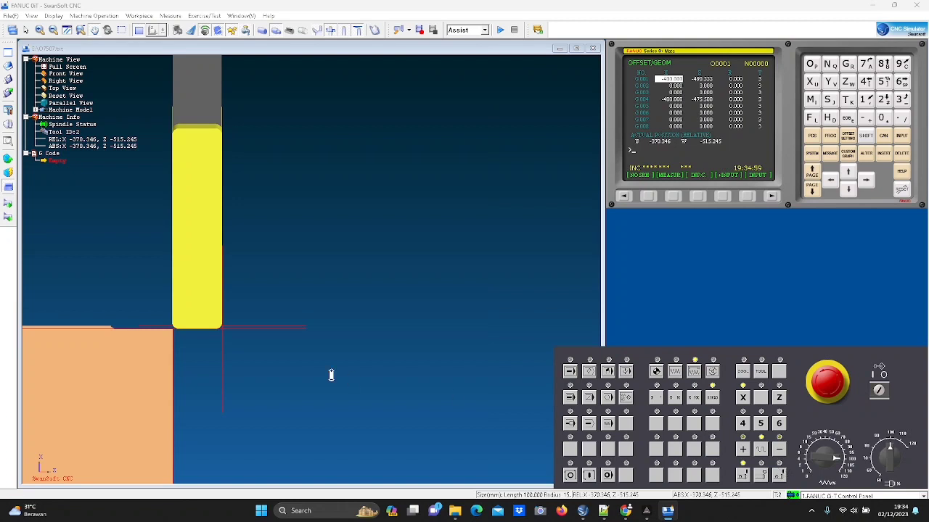
{"action": "scroll", "coordinate": [207, 370], "scroll_direction": "down", "scroll_amount": 5}
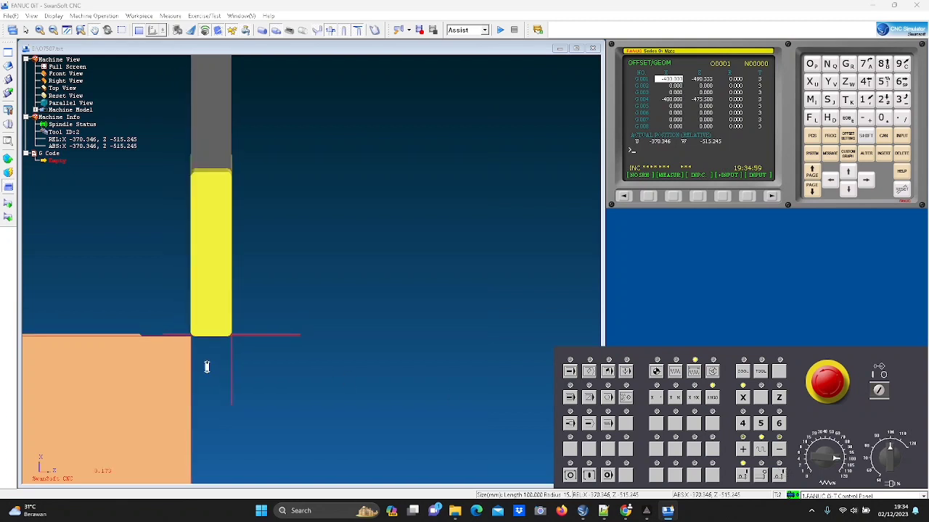
{"action": "left_click", "coordinate": [779, 449]}
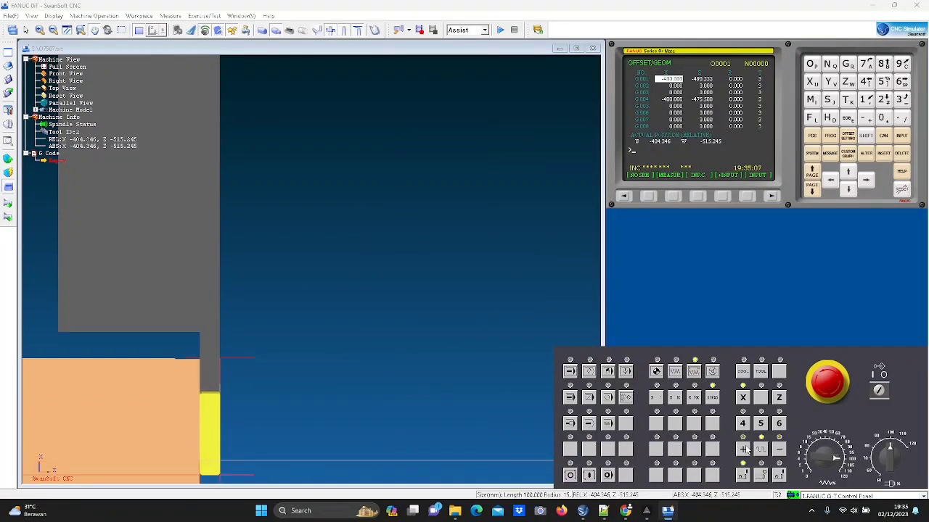
- Retract the tool in X clear of the workpiece to X -330.374, keeping Z at -515.245, and stop the spindle
{"action": "left_click", "coordinate": [743, 450]}
{"action": "left_click", "coordinate": [743, 451]}
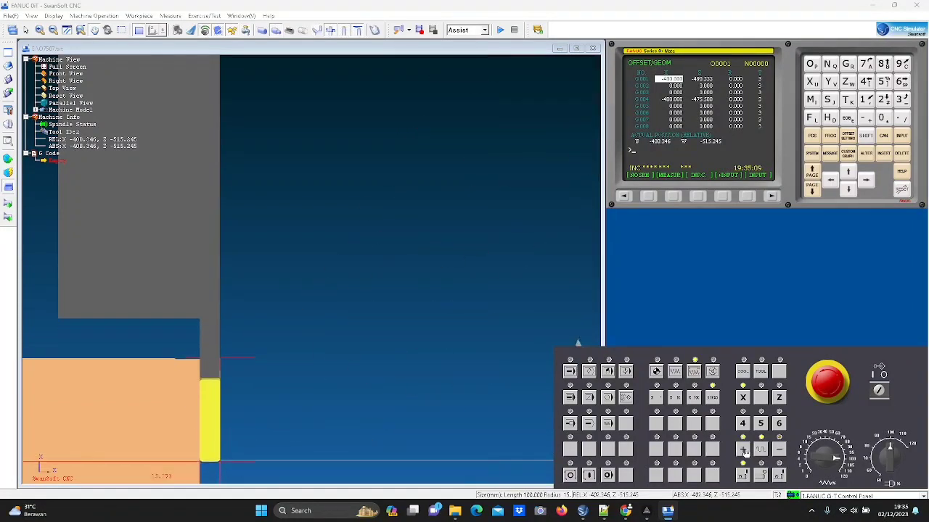
{"action": "left_click", "coordinate": [744, 451]}
{"action": "left_click", "coordinate": [745, 451]}
{"action": "left_click", "coordinate": [744, 452]}
{"action": "left_click", "coordinate": [745, 451]}
{"action": "left_click", "coordinate": [745, 451]}
{"action": "left_click", "coordinate": [746, 451]}
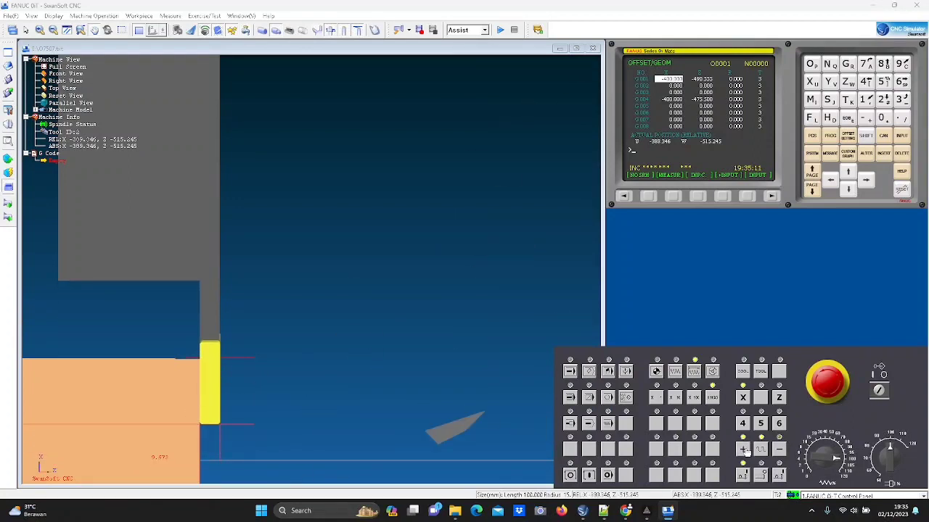
{"action": "left_click", "coordinate": [746, 450]}
{"action": "left_click", "coordinate": [745, 451]}
{"action": "left_click", "coordinate": [745, 451]}
{"action": "left_click", "coordinate": [679, 371]}
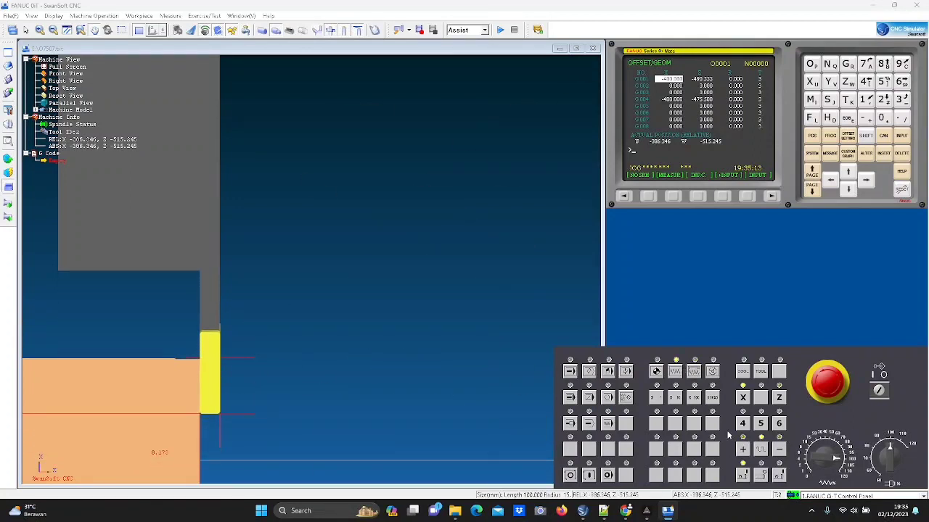
{"action": "left_click", "coordinate": [740, 450]}
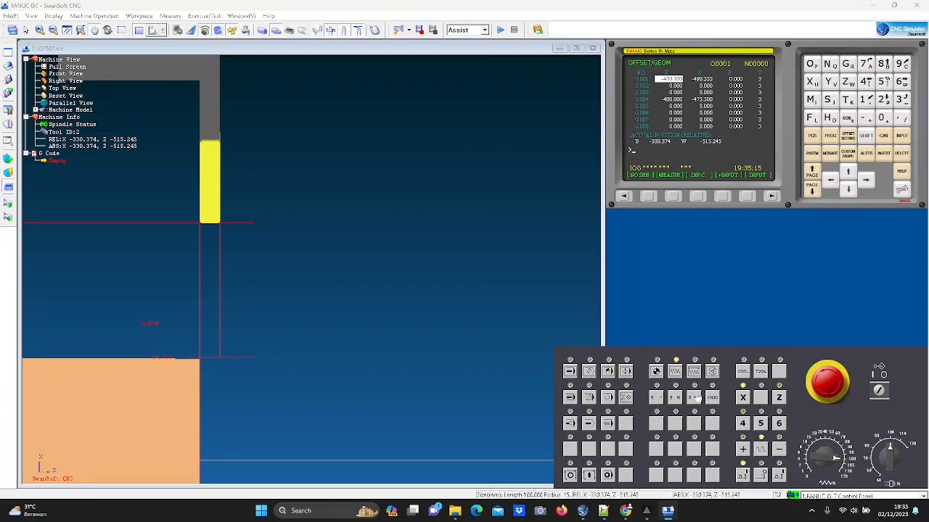
{"action": "left_click", "coordinate": [760, 475]}
- Set the Z geometry offset of G 002 by measuring with Z0
{"action": "key", "text": "Down"}
{"action": "key", "text": "Right"}
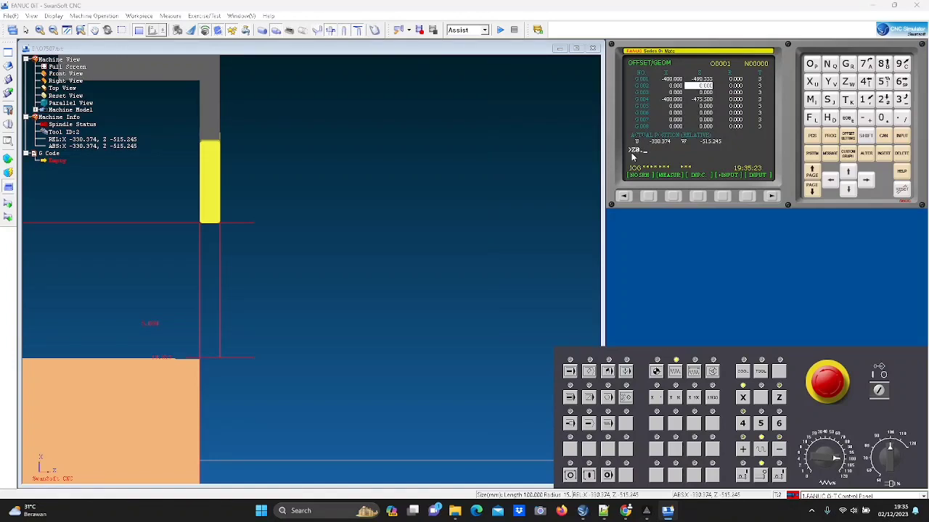
{"action": "left_click", "coordinate": [676, 199]}
- Try to jog the tool in X toward the workpiece, and retract it with the spindle running to X -330.360
{"action": "left_click", "coordinate": [777, 451]}
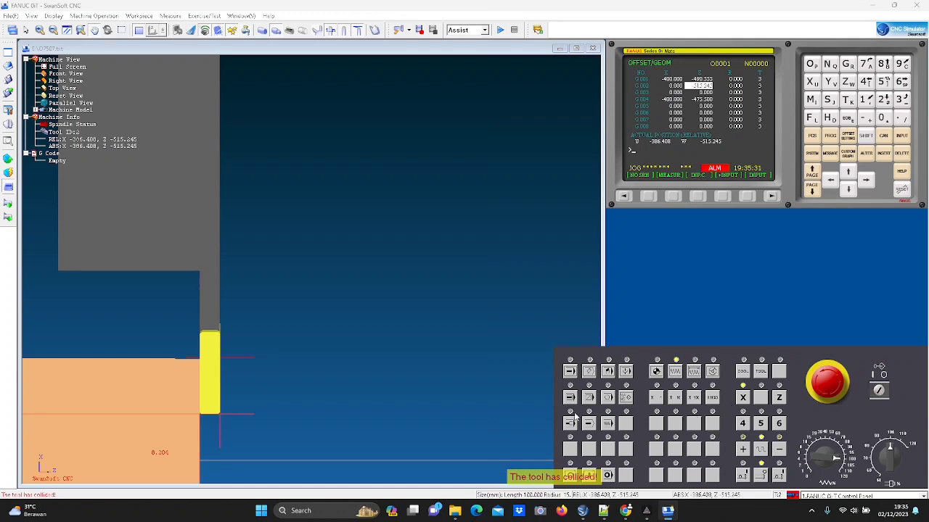
{"action": "left_click", "coordinate": [742, 450]}
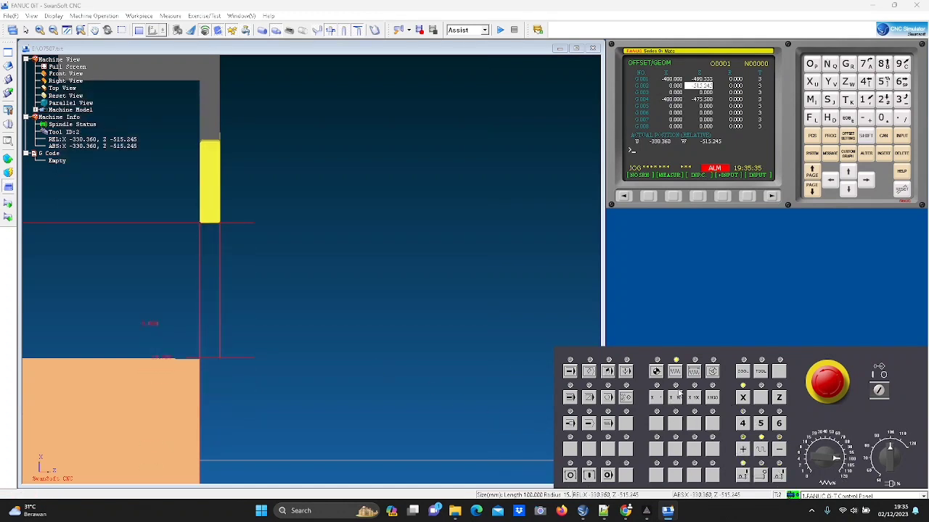
- Switch to incremental feed and step the tool in X down to the workpiece's turned surface at X -370.360
{"action": "left_click", "coordinate": [695, 371]}
{"action": "left_click", "coordinate": [695, 397]}
{"action": "left_click", "coordinate": [780, 455]}
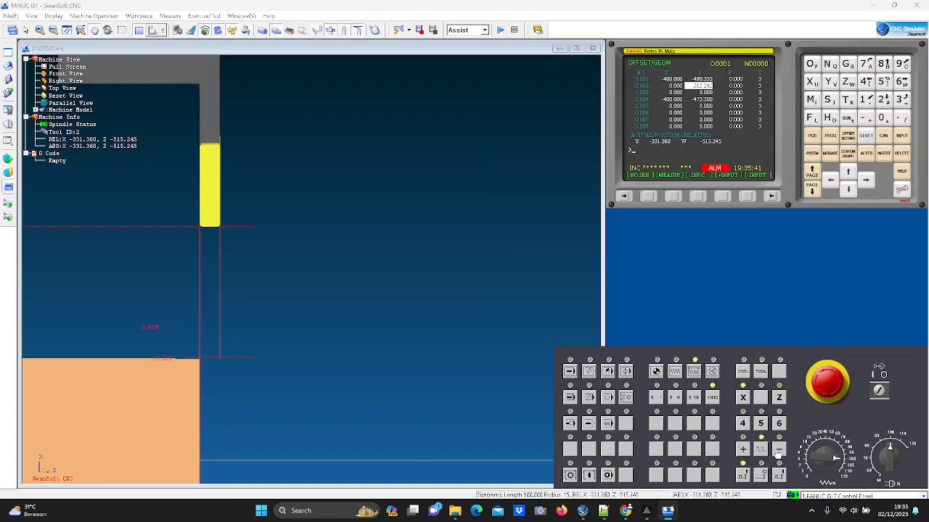
{"action": "triple_click", "coordinate": [777, 454]}
{"action": "triple_click", "coordinate": [776, 454]}
{"action": "double_click", "coordinate": [776, 453]}
{"action": "triple_click", "coordinate": [775, 451]}
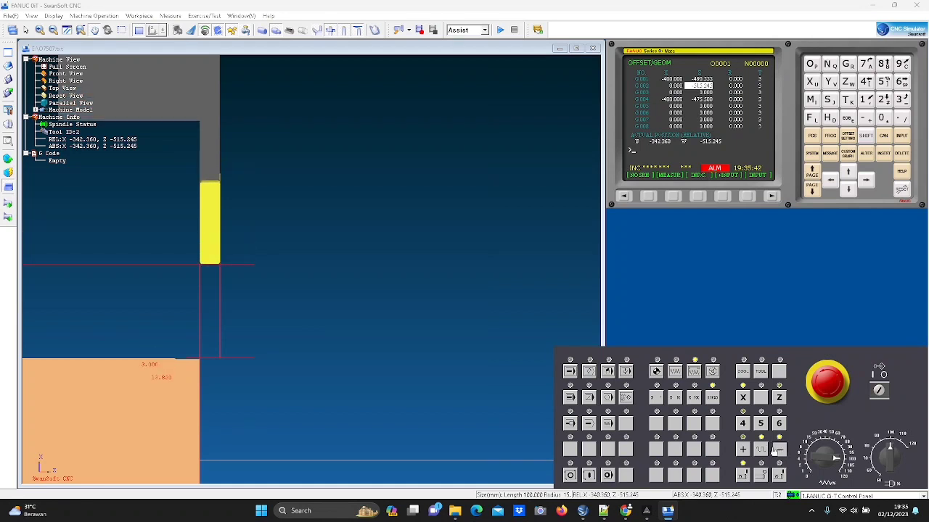
{"action": "triple_click", "coordinate": [774, 451]}
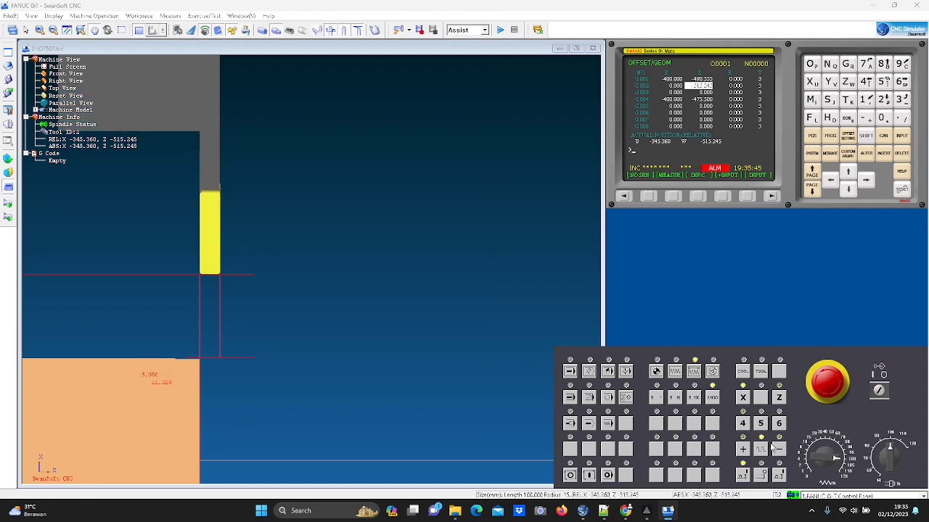
{"action": "triple_click", "coordinate": [775, 452]}
{"action": "triple_click", "coordinate": [776, 452]}
{"action": "triple_click", "coordinate": [777, 453]}
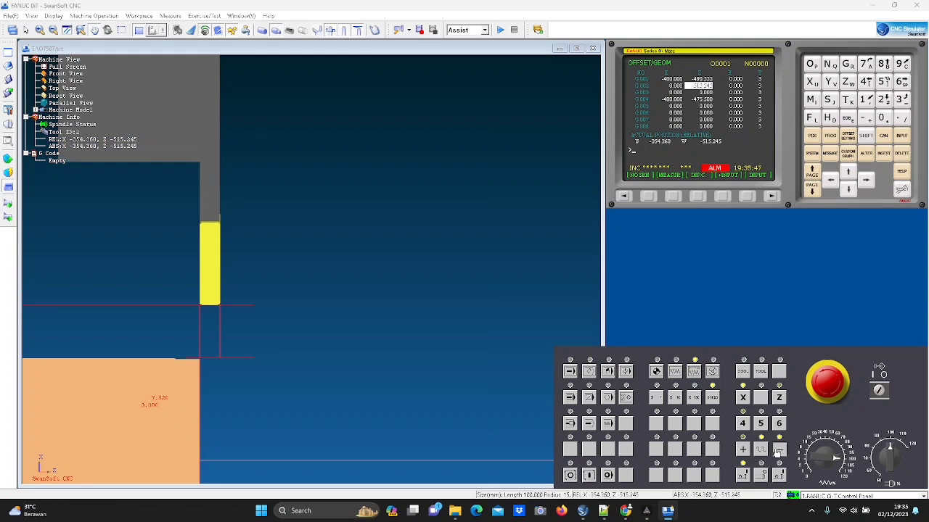
{"action": "triple_click", "coordinate": [778, 453]}
{"action": "left_click", "coordinate": [777, 452]}
{"action": "left_click", "coordinate": [777, 453]}
{"action": "scroll", "coordinate": [276, 369], "scroll_direction": "up", "scroll_amount": 5}
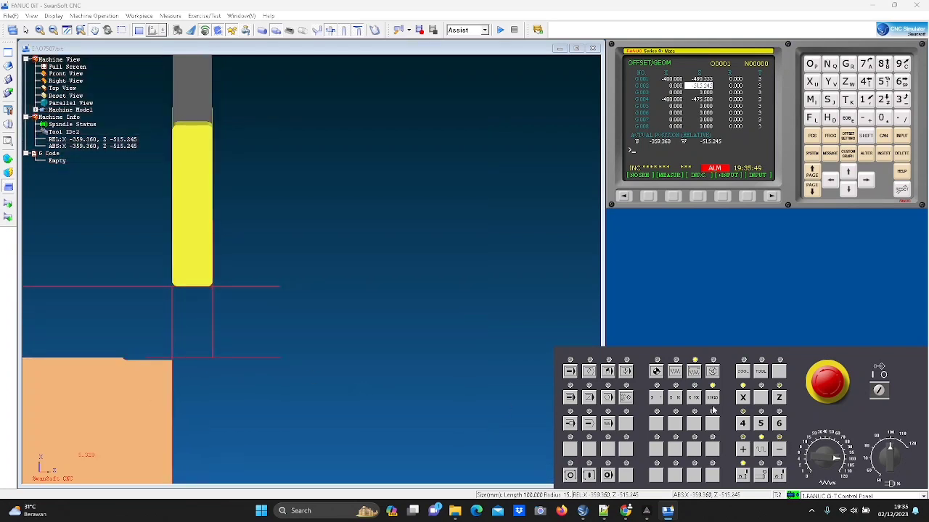
{"action": "triple_click", "coordinate": [780, 452]}
{"action": "triple_click", "coordinate": [780, 452]}
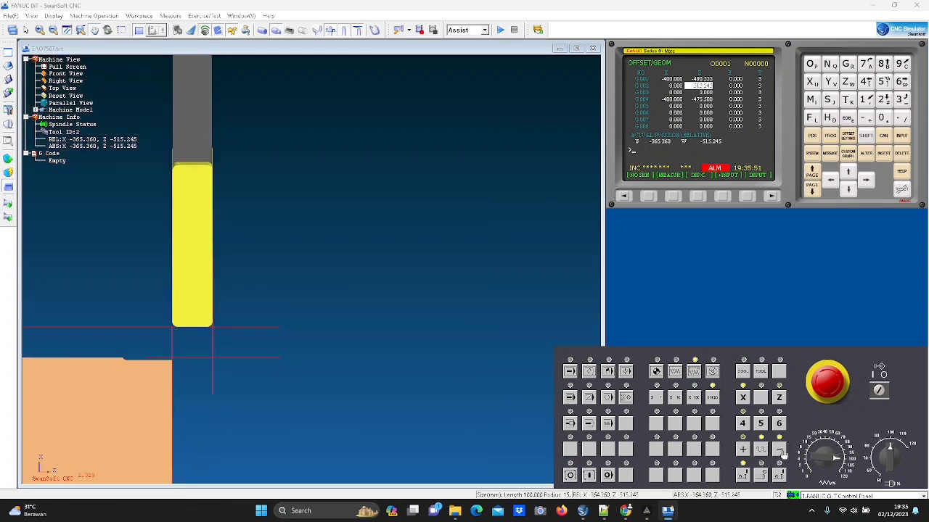
{"action": "triple_click", "coordinate": [781, 453]}
{"action": "double_click", "coordinate": [780, 453]}
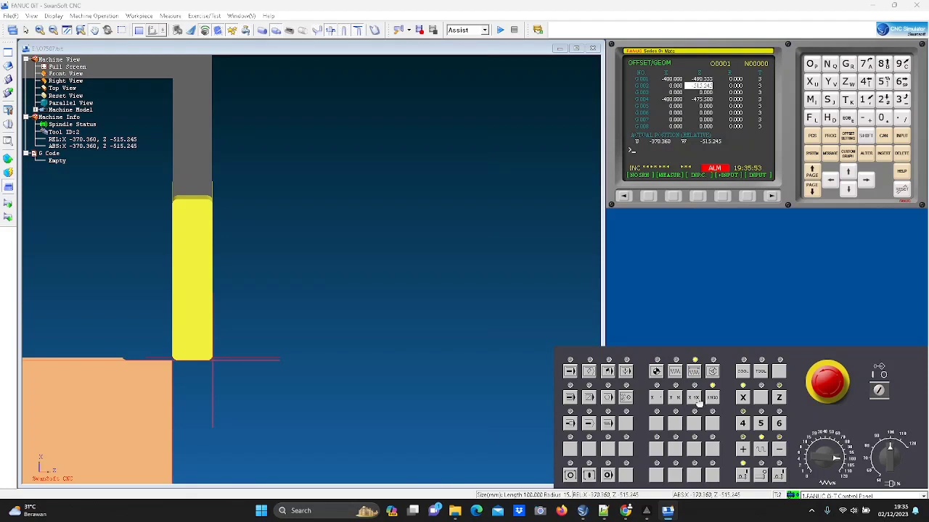
- Turn a short length along Z to -520.245, retract to Z -513.245 and stop the spindle
{"action": "left_click", "coordinate": [781, 452]}
{"action": "left_click", "coordinate": [781, 453]}
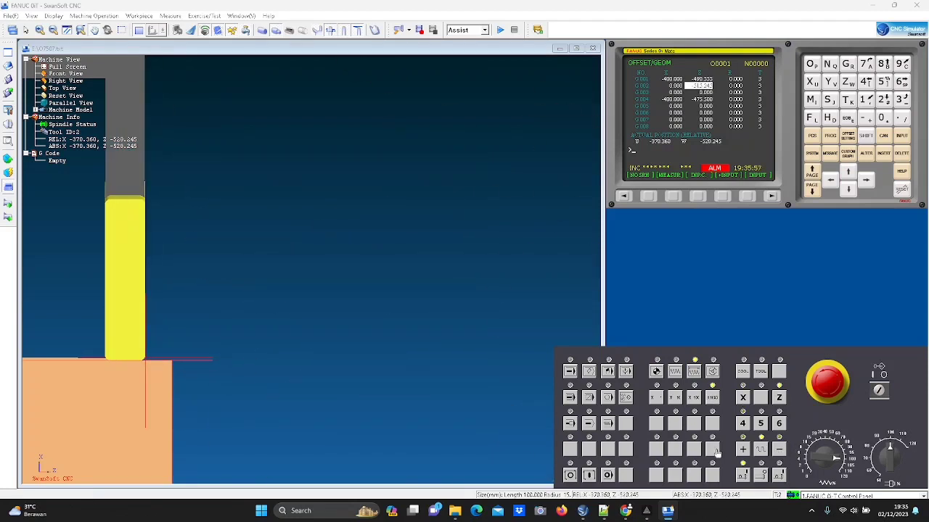
{"action": "left_click", "coordinate": [743, 449]}
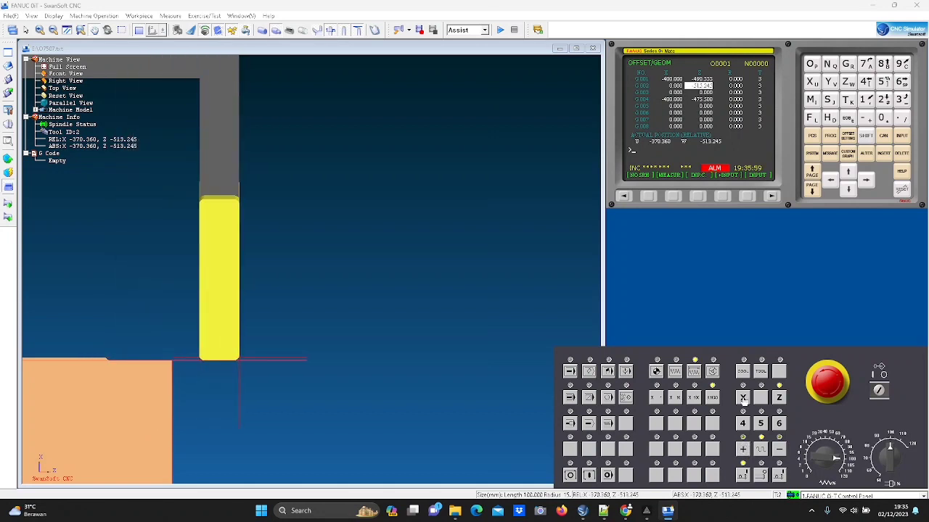
{"action": "left_click", "coordinate": [764, 477]}
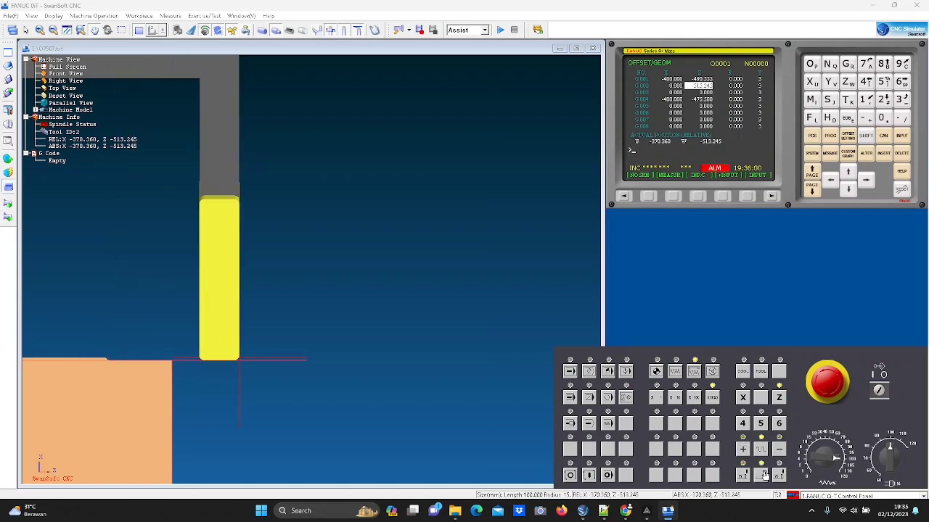
- Measure the diameter of the section just turned with tool 002 at the workpiece's end
{"action": "left_click", "coordinate": [171, 17]}
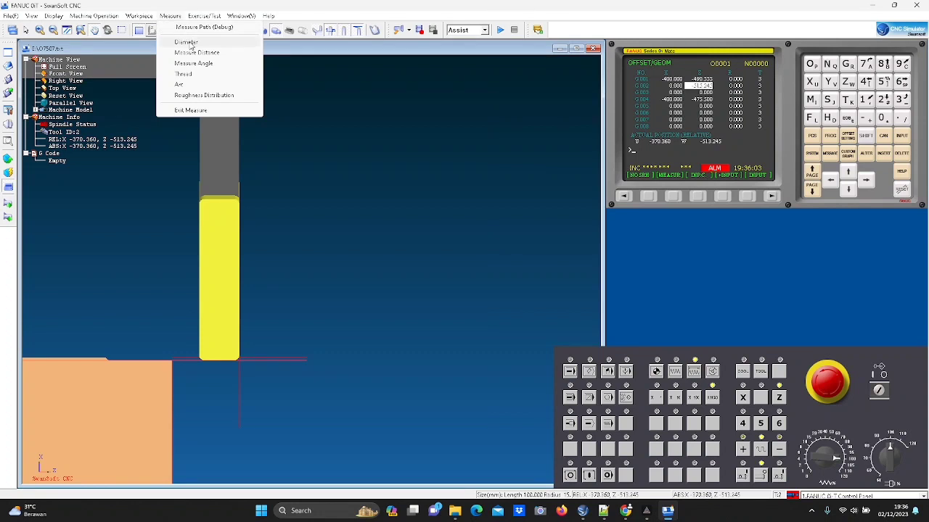
{"action": "left_click", "coordinate": [205, 42]}
{"action": "scroll", "coordinate": [438, 319], "scroll_direction": "up", "scroll_amount": 8}
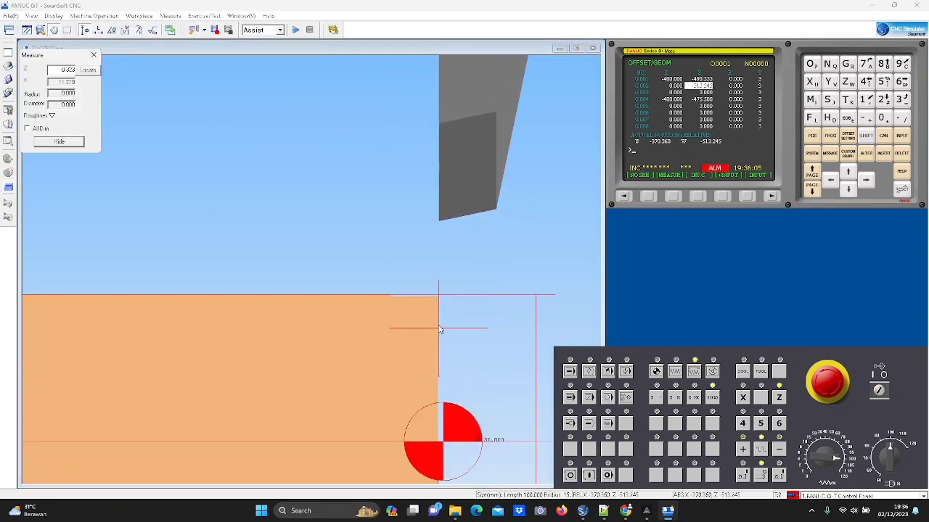
{"action": "scroll", "coordinate": [434, 314], "scroll_direction": "up", "scroll_amount": 1}
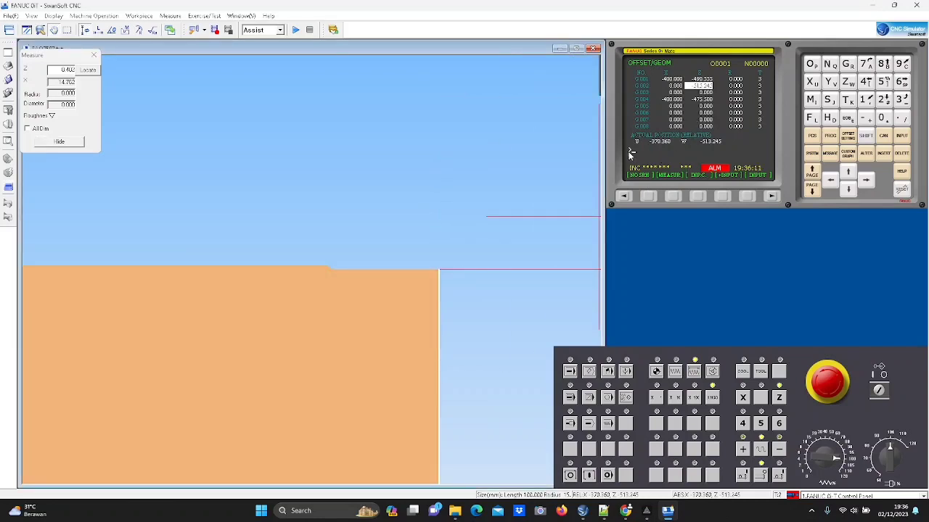
- Measure the X geometry offset of G 002 with X0., re-measure it with X29.640, and exit the measurement view
{"action": "key", "text": "Left"}
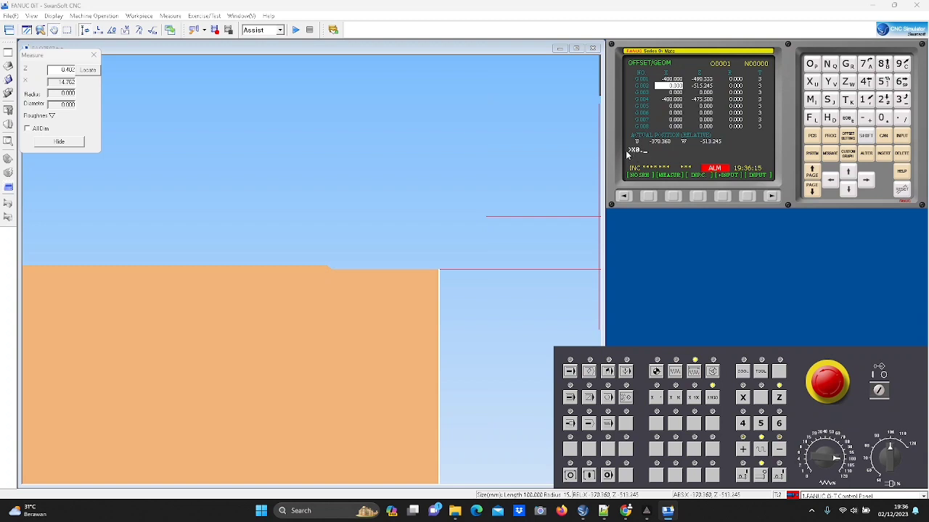
{"action": "left_click", "coordinate": [673, 197]}
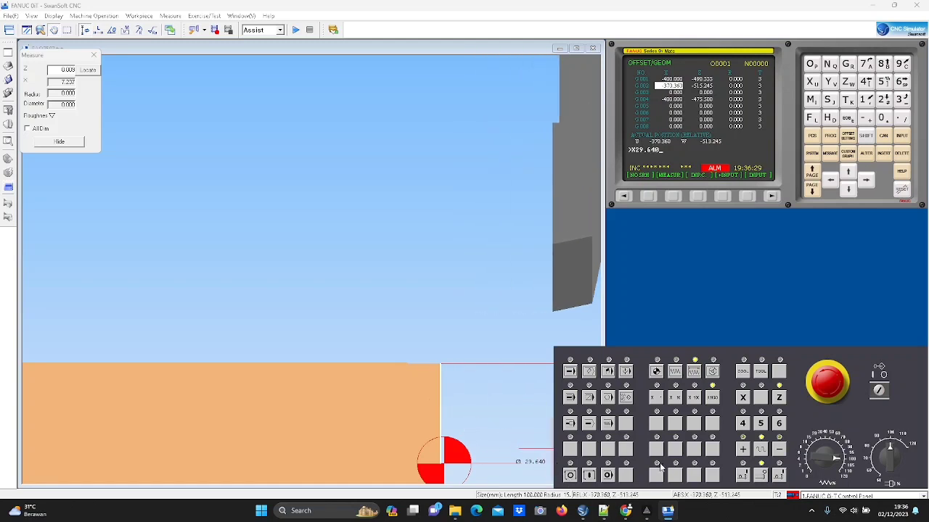
{"action": "left_click", "coordinate": [672, 197]}
{"action": "left_click", "coordinate": [178, 16]}
{"action": "left_click", "coordinate": [182, 108]}
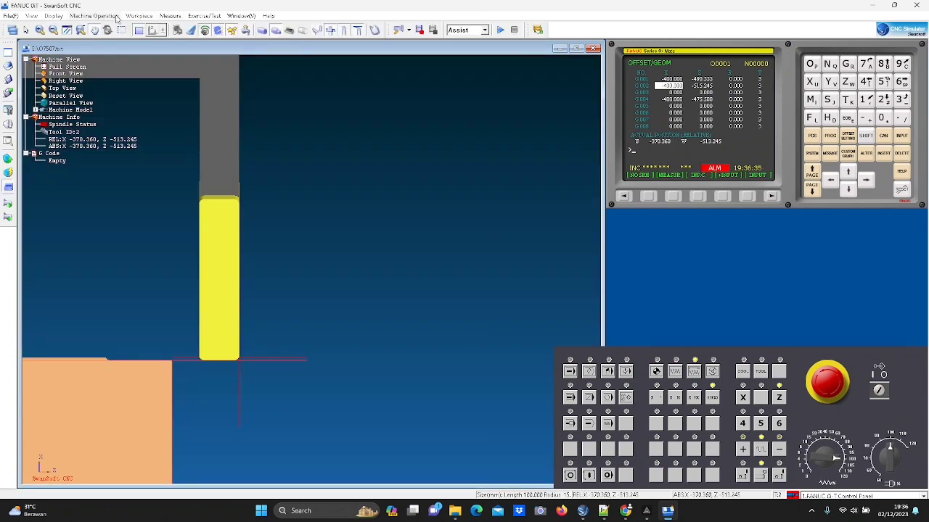
- Try to mount threading tool 011 from magazine position 03 at the tool's current position
{"action": "left_click", "coordinate": [116, 18]}
{"action": "left_click", "coordinate": [109, 48]}
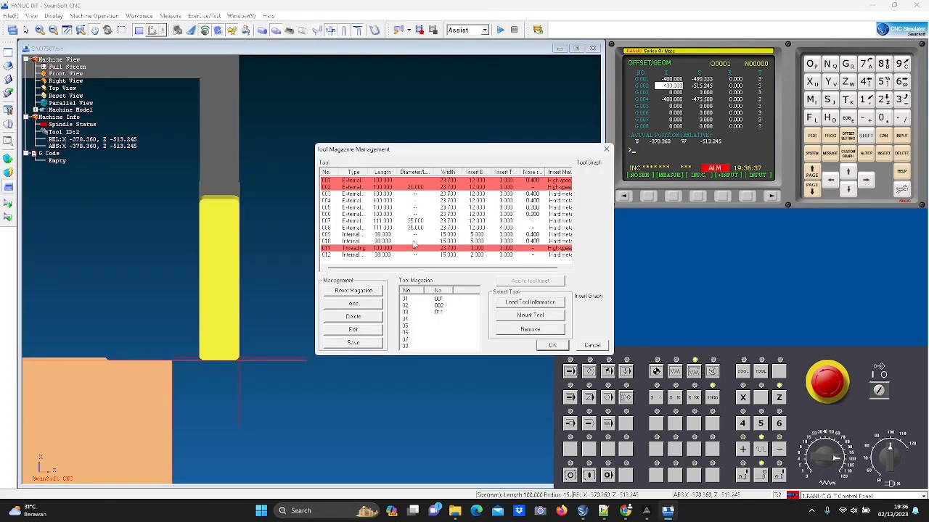
{"action": "left_click", "coordinate": [450, 313]}
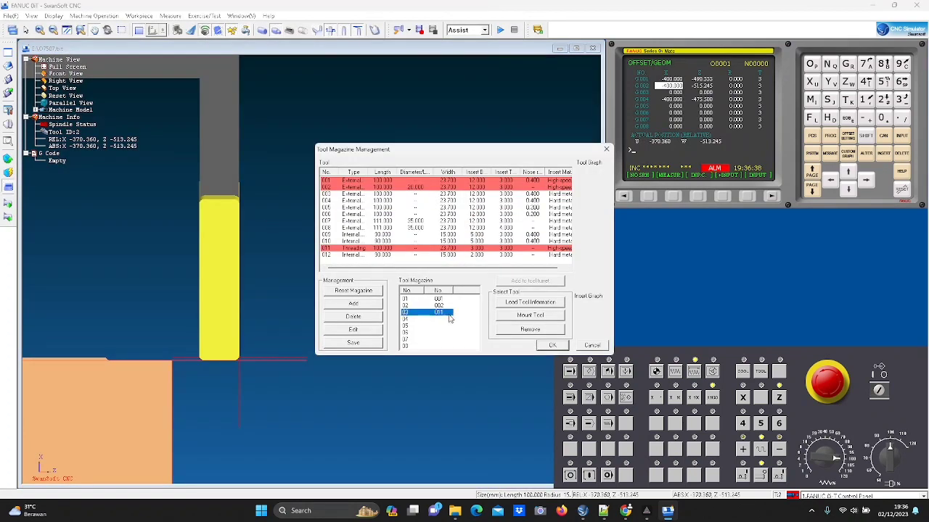
{"action": "left_click", "coordinate": [519, 317]}
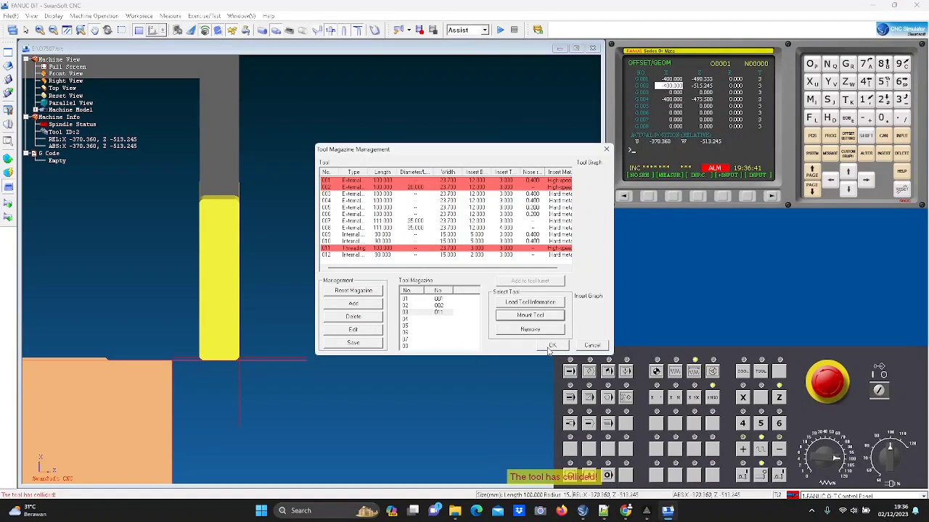
{"action": "left_click", "coordinate": [551, 345]}
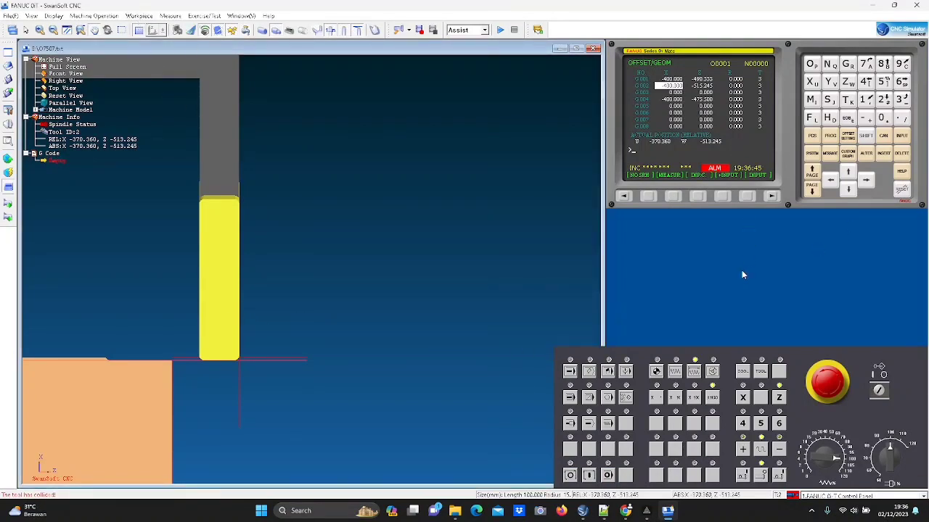
- Retract the tool in X to -360.360 and mount threading tool 011 from magazine position 03
{"action": "left_click", "coordinate": [743, 450]}
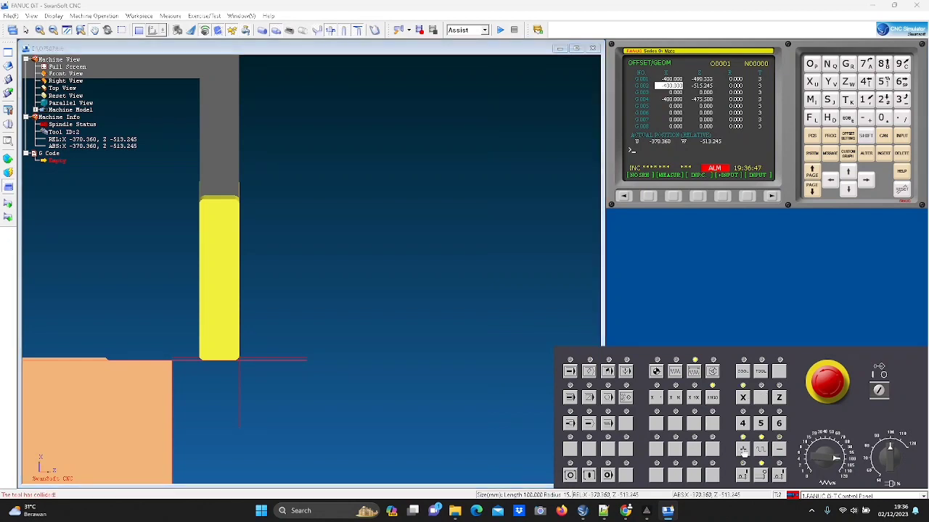
{"action": "left_click", "coordinate": [743, 450]}
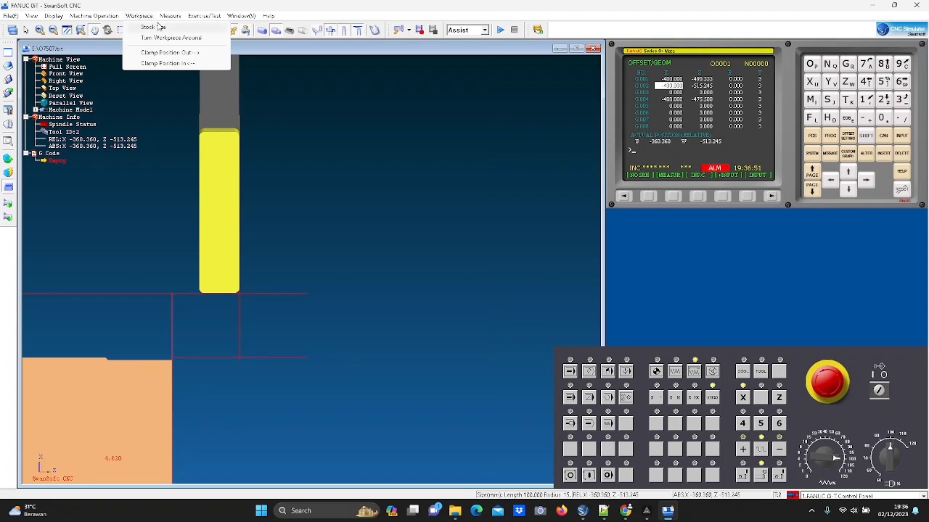
{"action": "left_click", "coordinate": [166, 16]}
{"action": "left_click", "coordinate": [112, 16]}
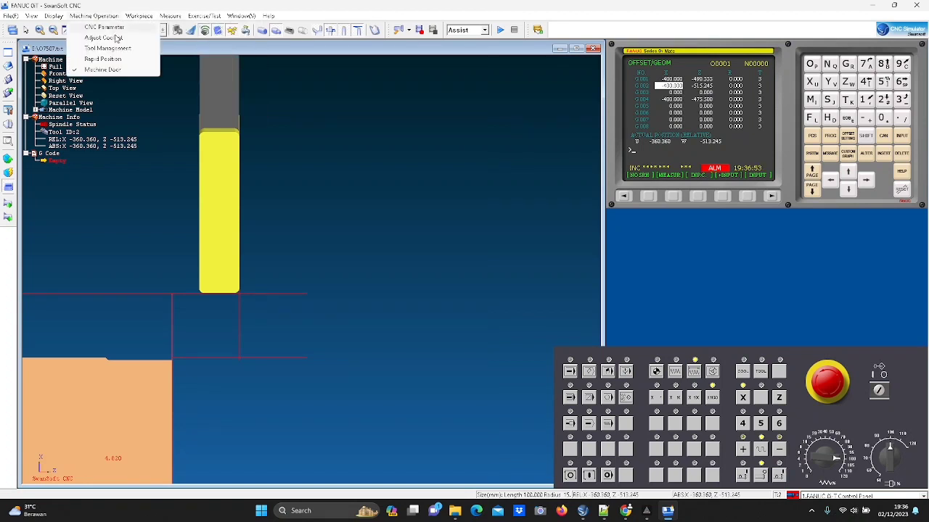
{"action": "left_click", "coordinate": [115, 46]}
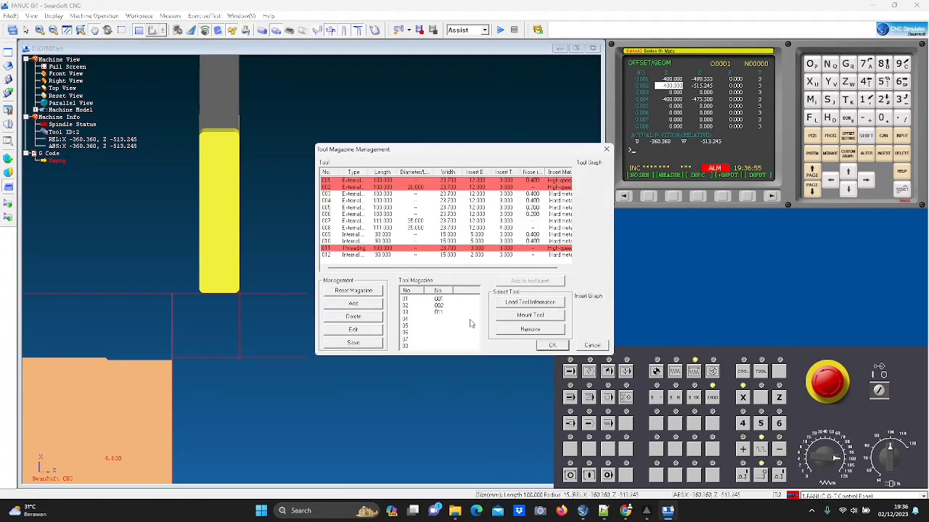
{"action": "left_click", "coordinate": [441, 313]}
{"action": "left_click", "coordinate": [519, 318]}
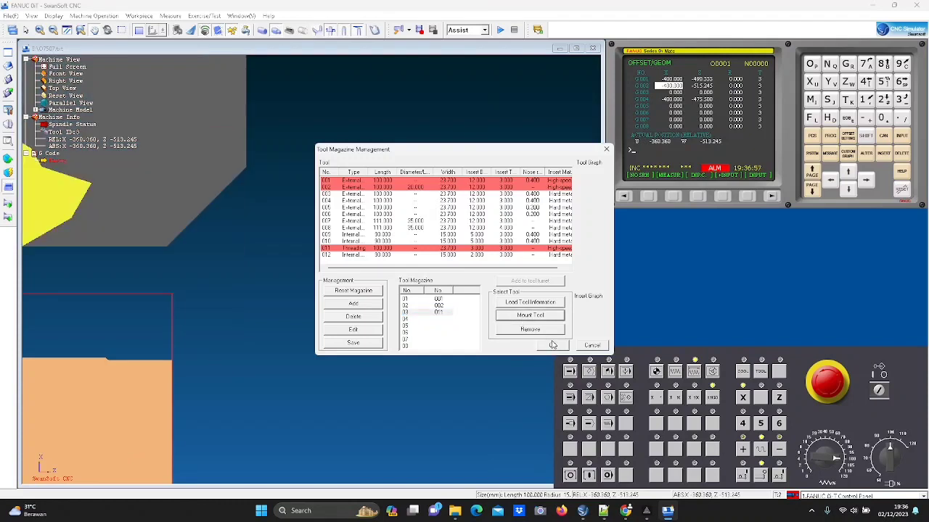
{"action": "left_click", "coordinate": [552, 346]}
- Raise the threading tool to X -354.360 and move it in Z to -493.245, clear of the workpiece's end
{"action": "scroll", "coordinate": [256, 264], "scroll_direction": "down", "scroll_amount": 7}
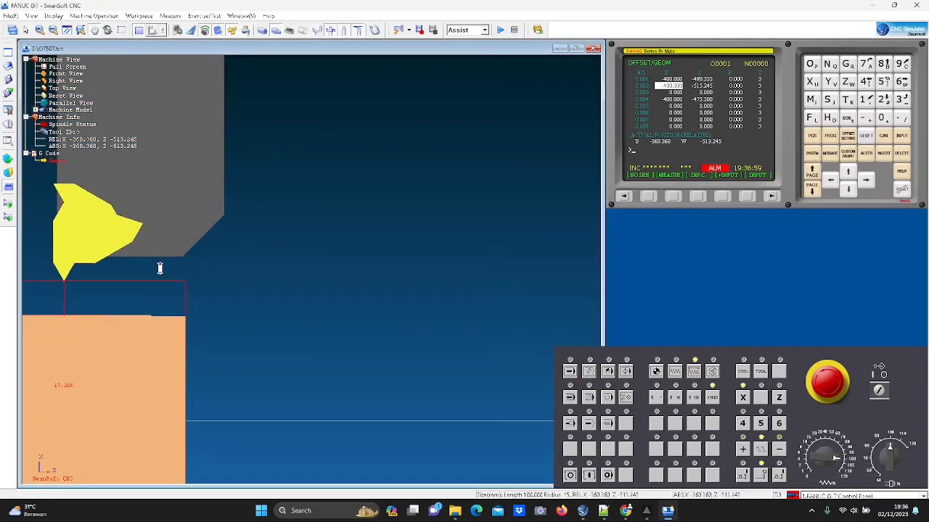
{"action": "left_click", "coordinate": [743, 450]}
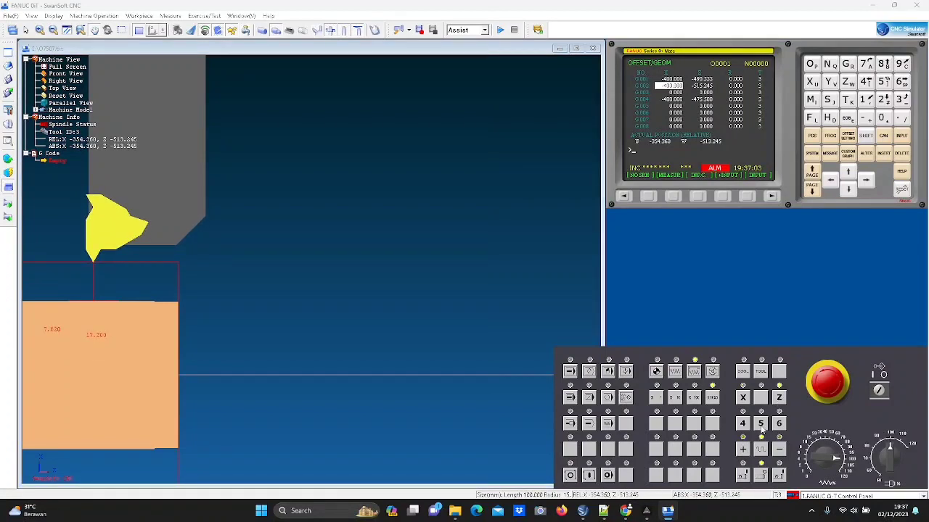
{"action": "left_click", "coordinate": [744, 450]}
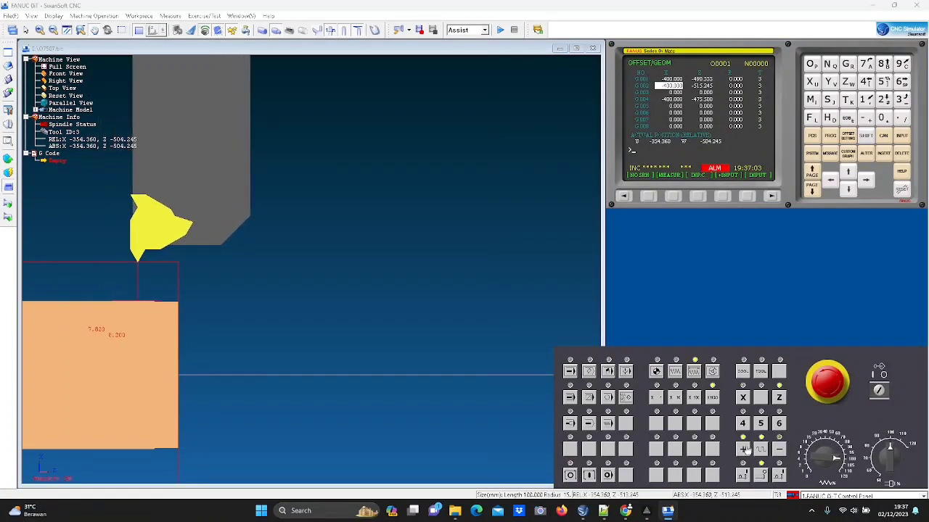
{"action": "left_click", "coordinate": [746, 450]}
{"action": "left_click", "coordinate": [746, 451]}
{"action": "left_click", "coordinate": [746, 451]}
{"action": "left_click", "coordinate": [746, 451]}
{"action": "left_click", "coordinate": [746, 451]}
{"action": "left_click", "coordinate": [745, 451]}
{"action": "left_click", "coordinate": [746, 450]}
{"action": "left_click", "coordinate": [745, 451]}
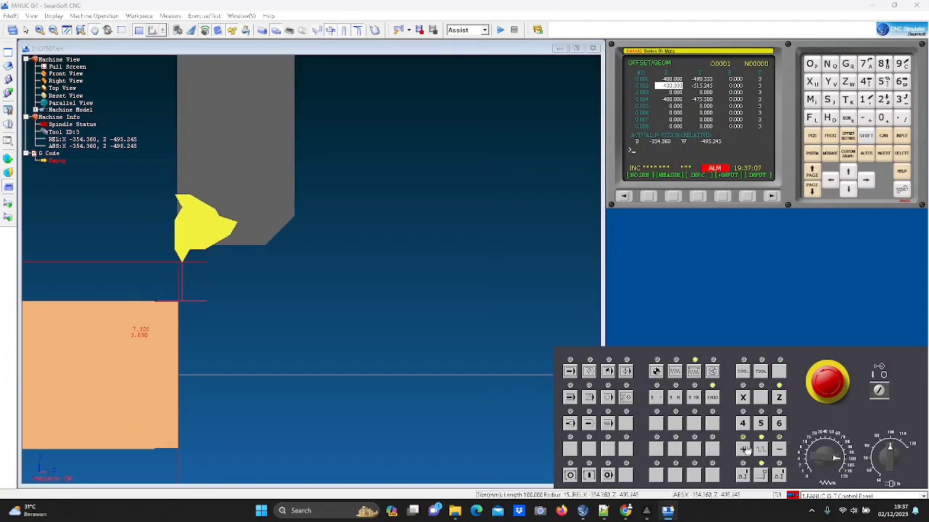
{"action": "left_click", "coordinate": [746, 451]}
{"action": "left_click", "coordinate": [746, 451]}
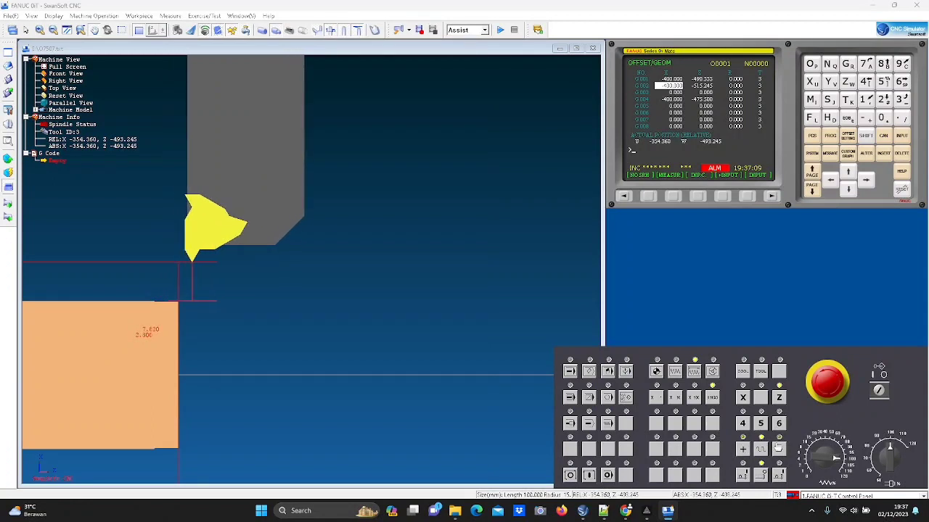
- Lower the threading tool to X -367.360 and step it in Z toward the workpiece to -495.245
{"action": "left_click", "coordinate": [778, 449]}
{"action": "left_click", "coordinate": [776, 450]}
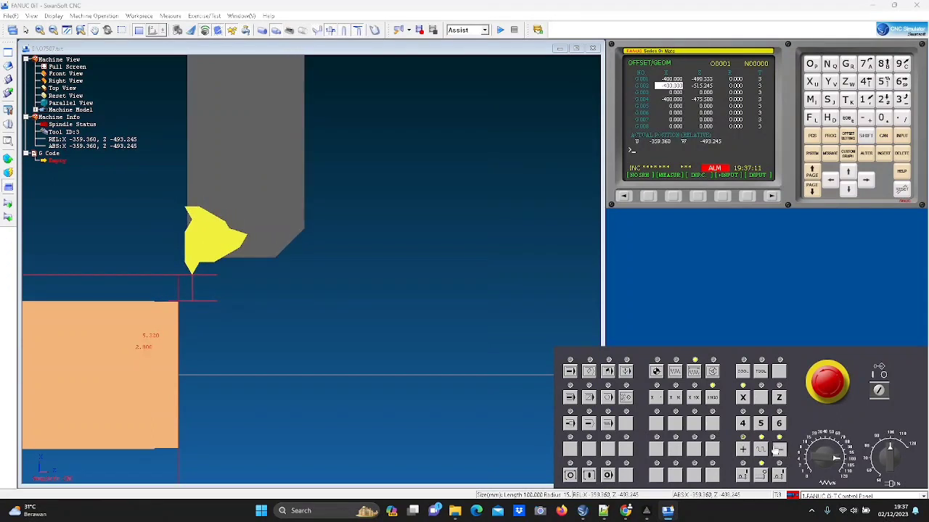
{"action": "left_click", "coordinate": [775, 450]}
{"action": "left_click", "coordinate": [775, 451]}
{"action": "left_click", "coordinate": [775, 450]}
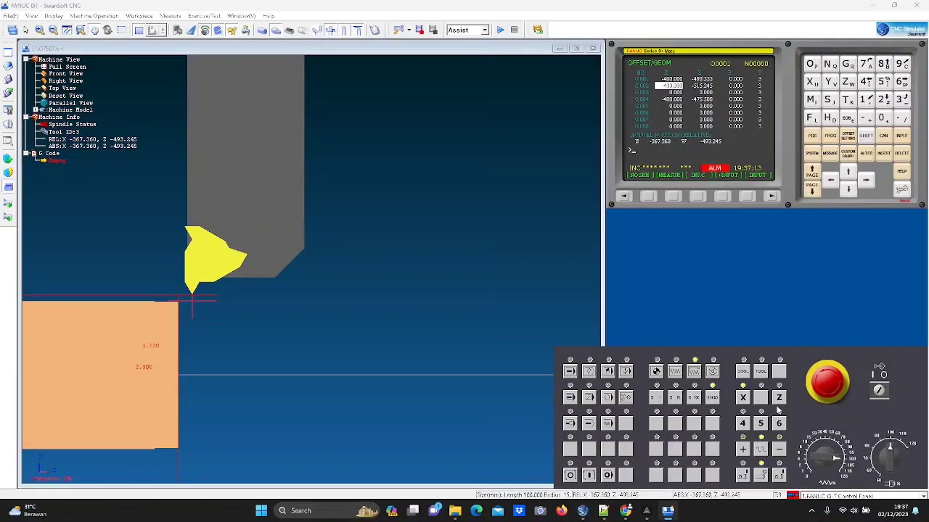
{"action": "left_click", "coordinate": [777, 452]}
{"action": "left_click", "coordinate": [777, 451]}
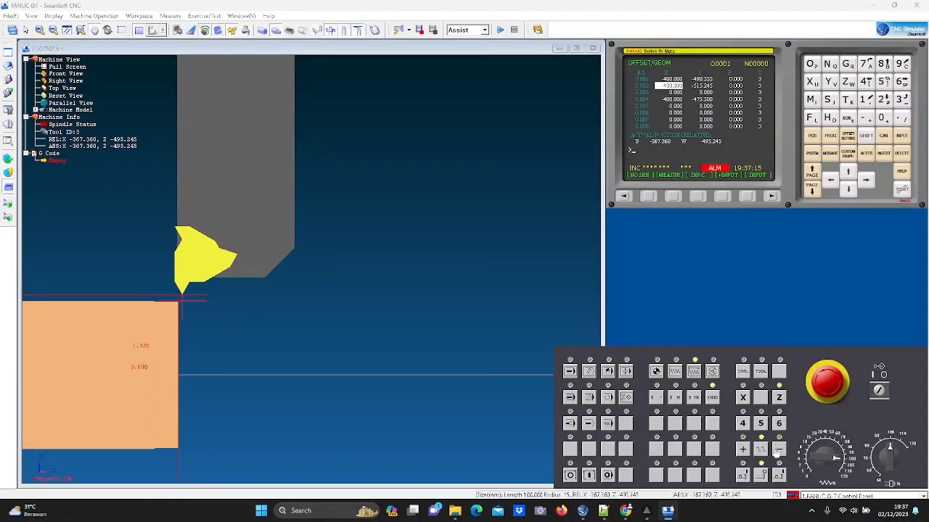
- Back the tool off in Z and fine-position it at X -367.460, Z -494.745 beside the workpiece's end face
{"action": "scroll", "coordinate": [372, 386], "scroll_direction": "up", "scroll_amount": 4}
{"action": "scroll", "coordinate": [87, 268], "scroll_direction": "up", "scroll_amount": 1}
{"action": "scroll", "coordinate": [86, 268], "scroll_direction": "up", "scroll_amount": 3}
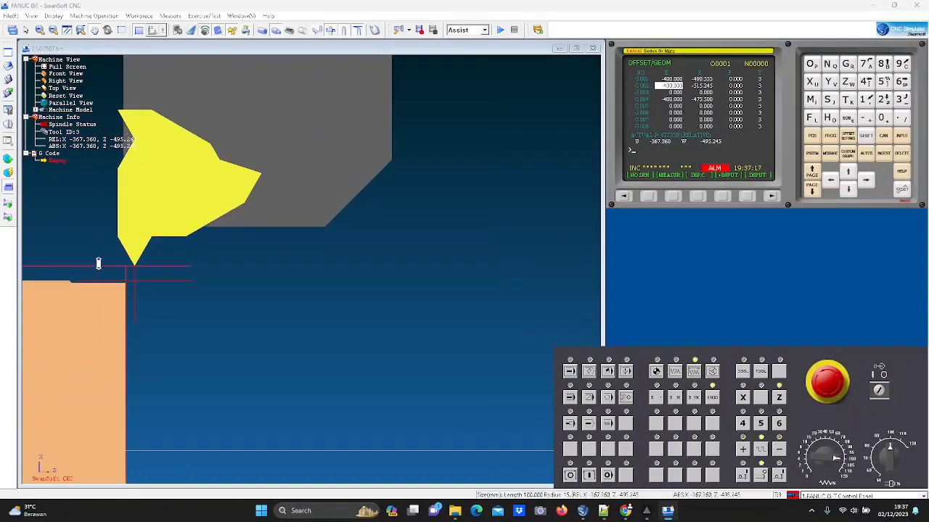
{"action": "left_click", "coordinate": [743, 451]}
{"action": "left_click", "coordinate": [744, 451]}
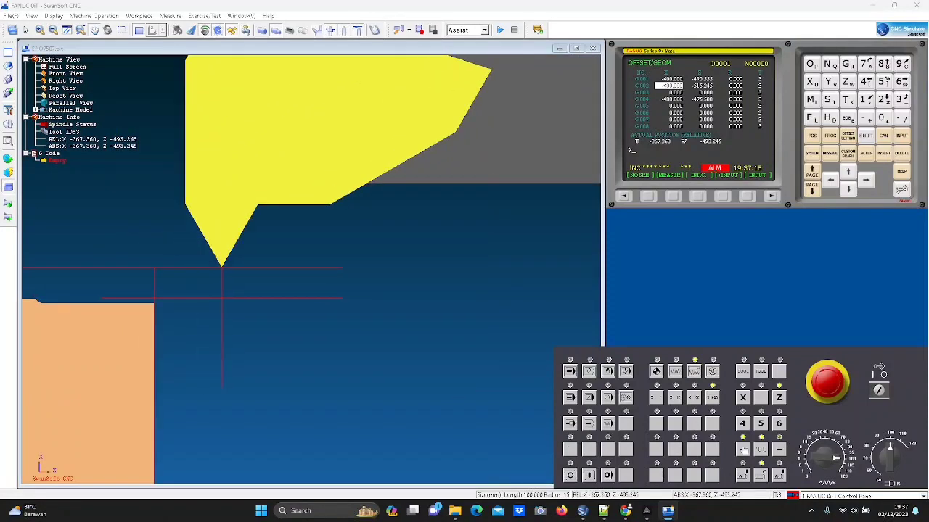
{"action": "left_click", "coordinate": [777, 451]}
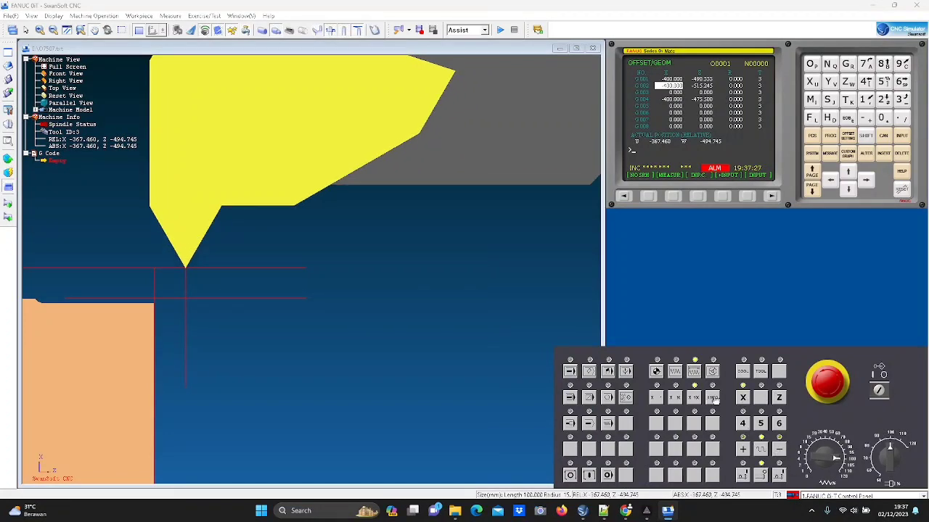
- With the spindle running, feed the tool across the end face to X -407.460, retract to X -368.460 and stop the spindle
{"action": "left_click", "coordinate": [779, 449]}
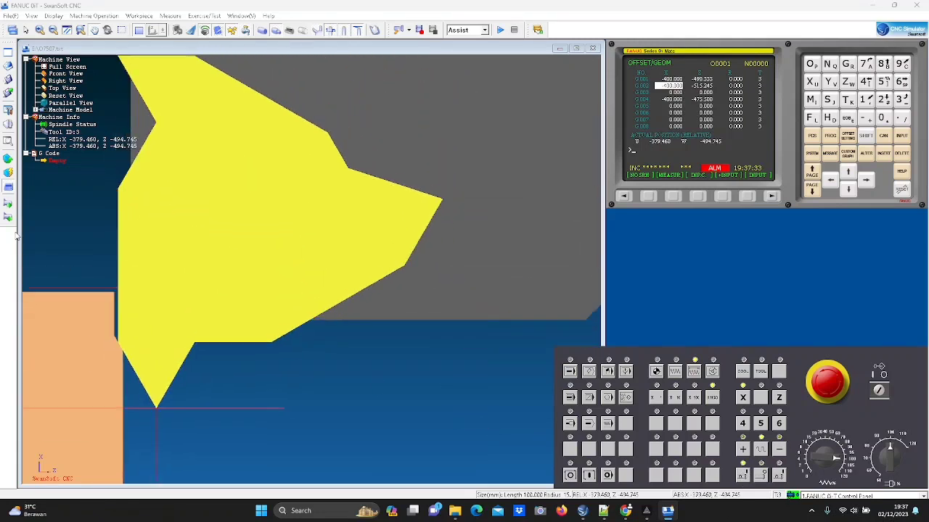
{"action": "scroll", "coordinate": [90, 328], "scroll_direction": "up", "scroll_amount": 4}
{"action": "scroll", "coordinate": [95, 329], "scroll_direction": "down", "scroll_amount": 9}
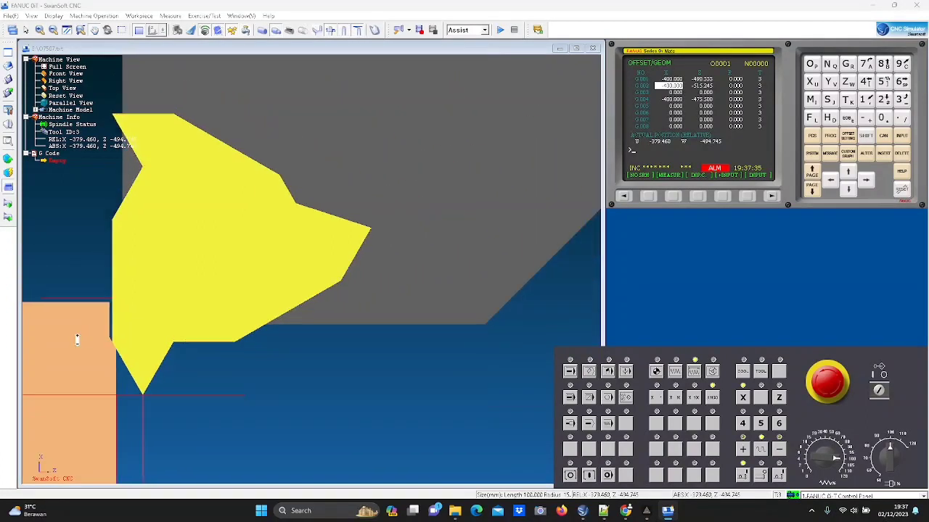
{"action": "scroll", "coordinate": [73, 353], "scroll_direction": "down", "scroll_amount": 5}
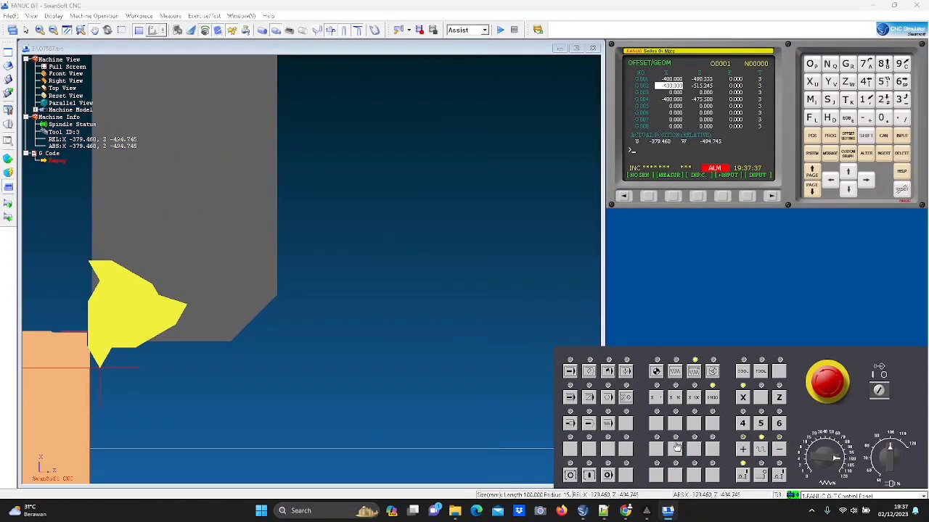
{"action": "left_click", "coordinate": [780, 451]}
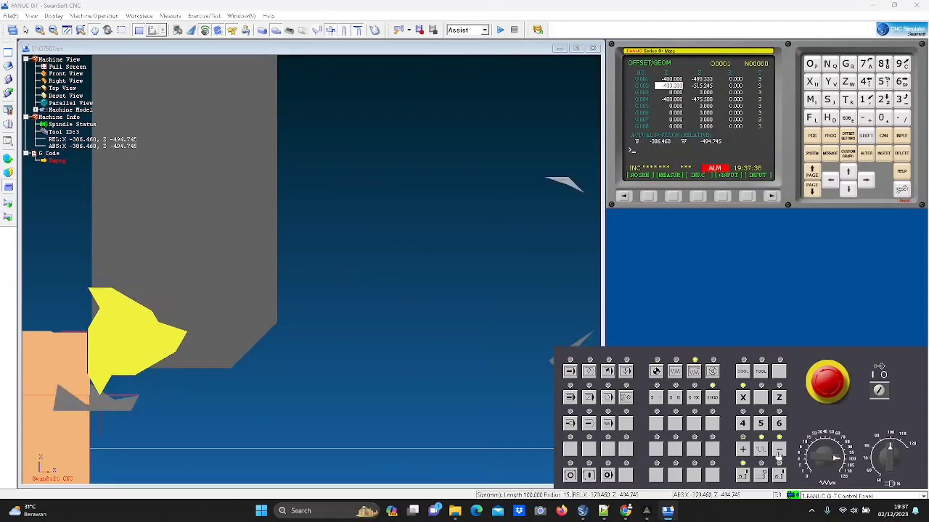
{"action": "left_click", "coordinate": [779, 452]}
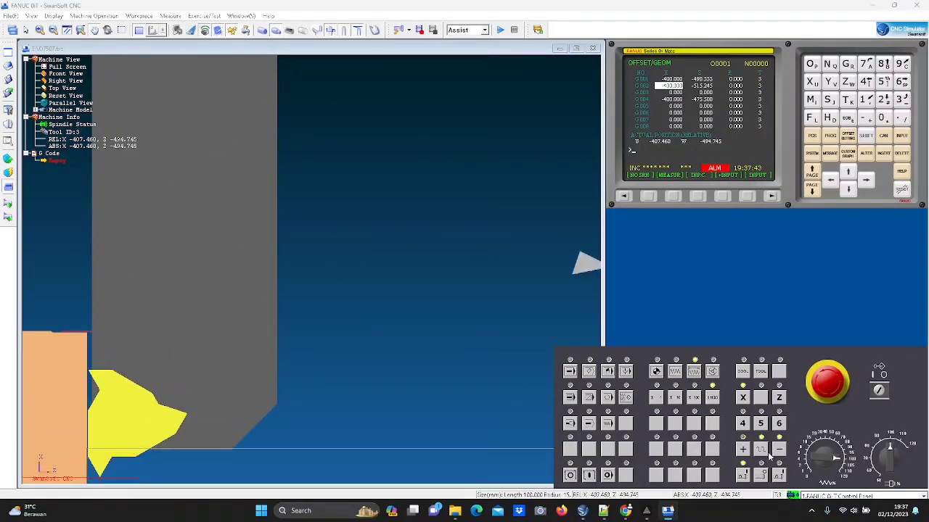
{"action": "left_click", "coordinate": [743, 452]}
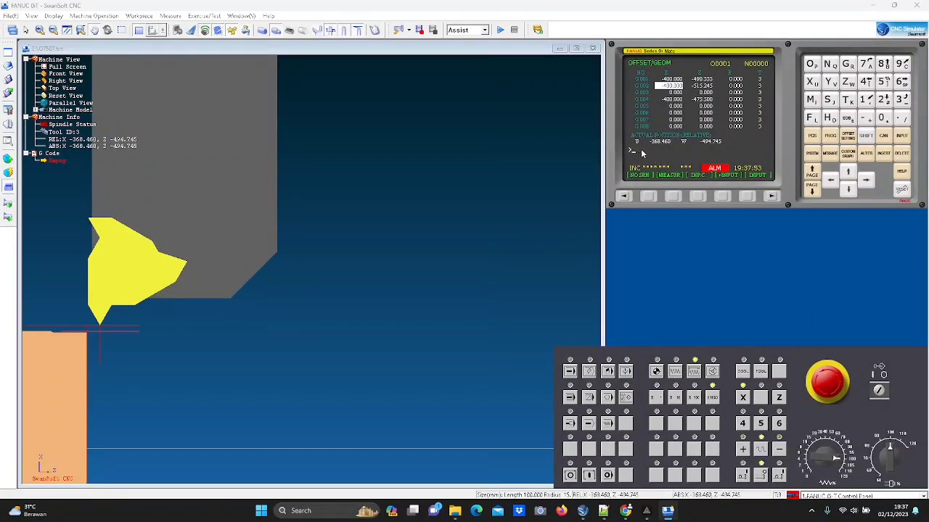
- Measure the Z geometry offset of G 003 with Z0
{"action": "key", "text": "Down"}
{"action": "key", "text": "Right"}
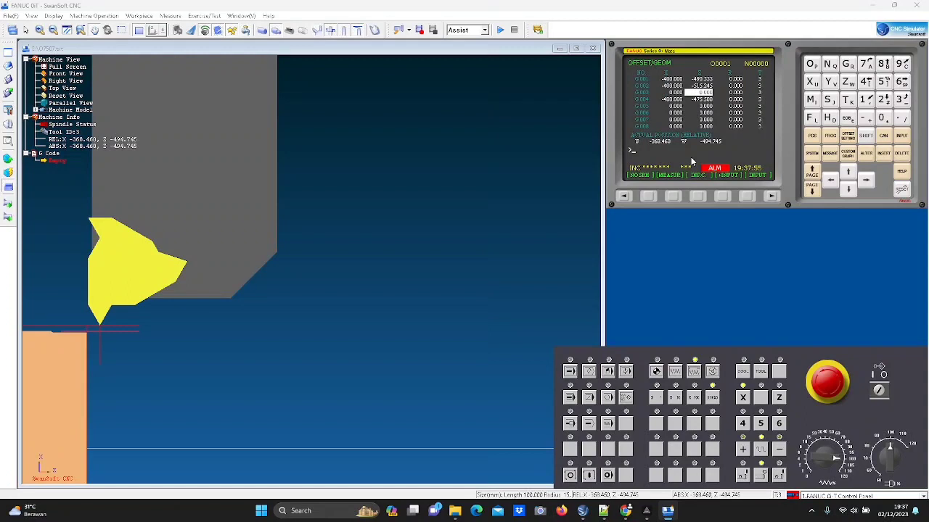
{"action": "type", "text": "Z0."}
{"action": "left_click", "coordinate": [677, 199]}
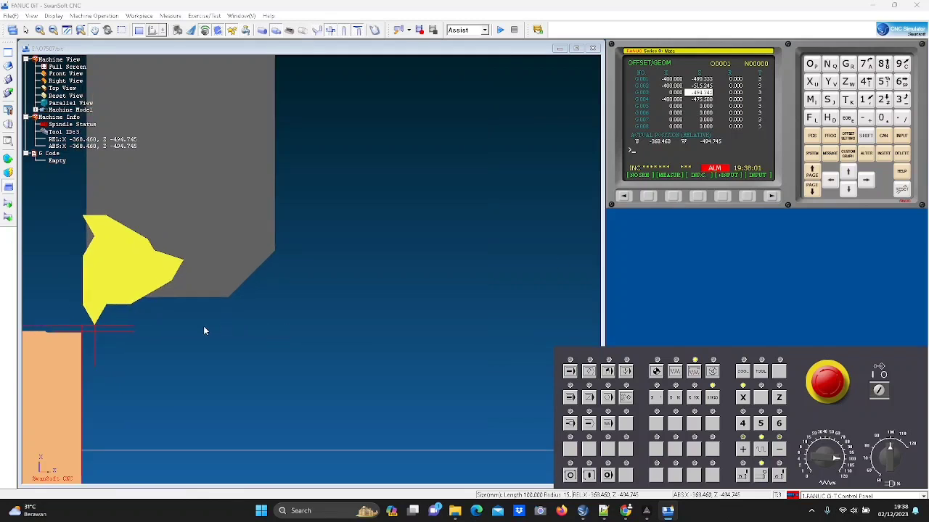
- With the spindle running, step the tool in X to -371.460, then back it off and fine-adjust it to X -370.400
{"action": "left_click", "coordinate": [779, 397]}
{"action": "left_click", "coordinate": [779, 450]}
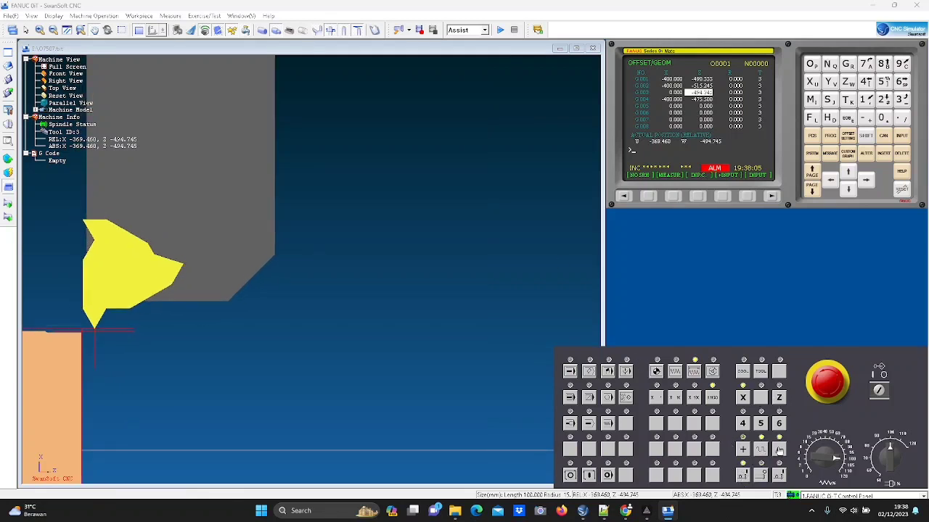
{"action": "left_click_drag", "start_coordinate": [100, 289], "coordinate": [111, 290]}
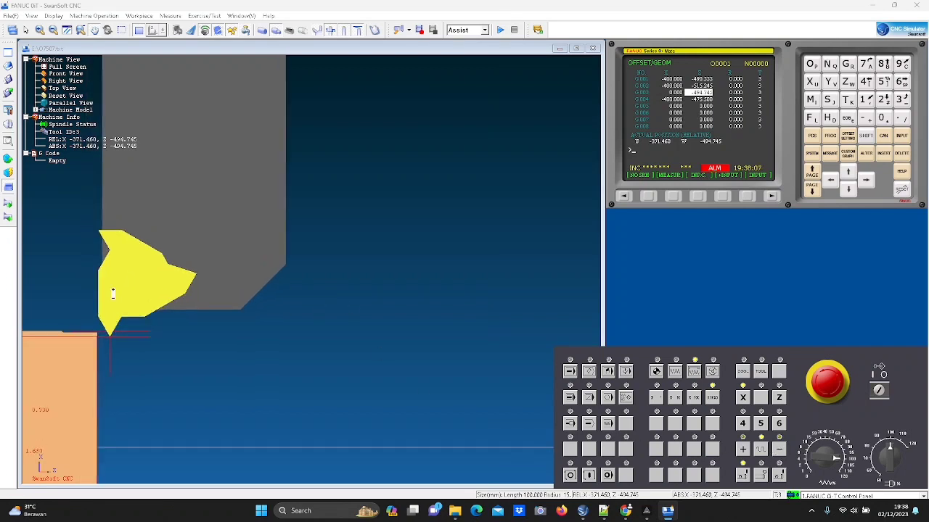
{"action": "scroll", "coordinate": [87, 330], "scroll_direction": "up", "scroll_amount": 10}
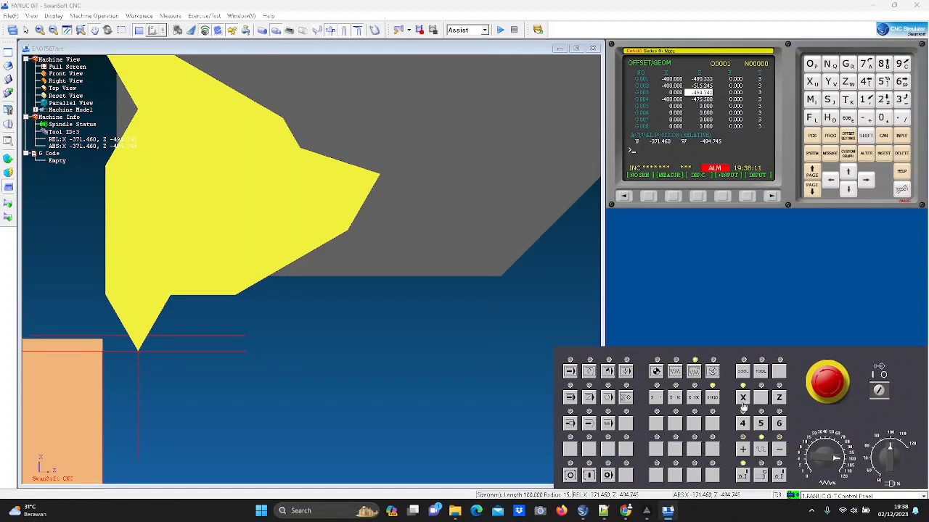
{"action": "left_click", "coordinate": [743, 450]}
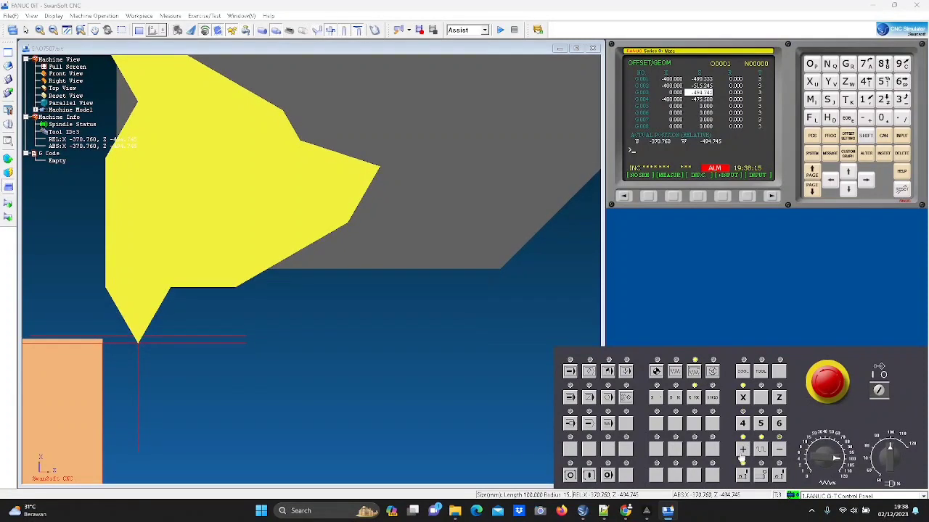
{"action": "left_click", "coordinate": [741, 456]}
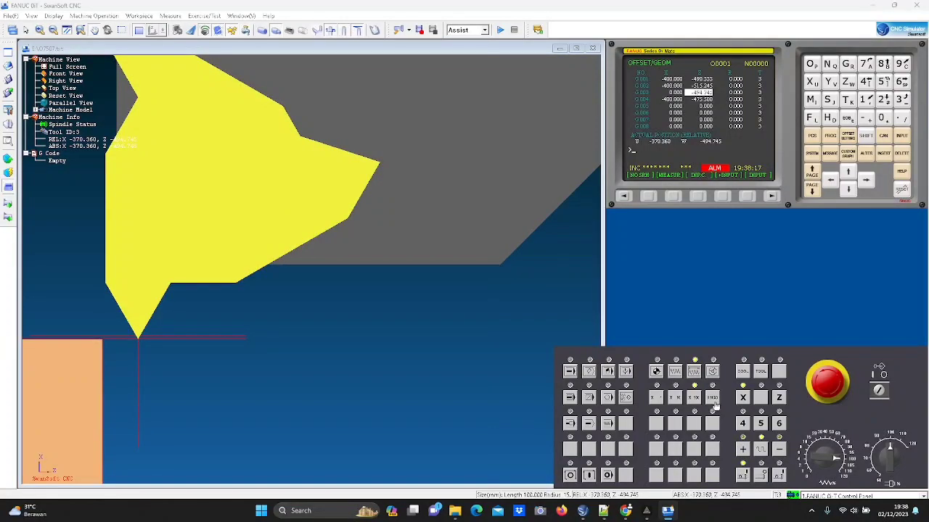
{"action": "left_click", "coordinate": [681, 395]}
{"action": "left_click", "coordinate": [777, 451]}
{"action": "left_click", "coordinate": [777, 451]}
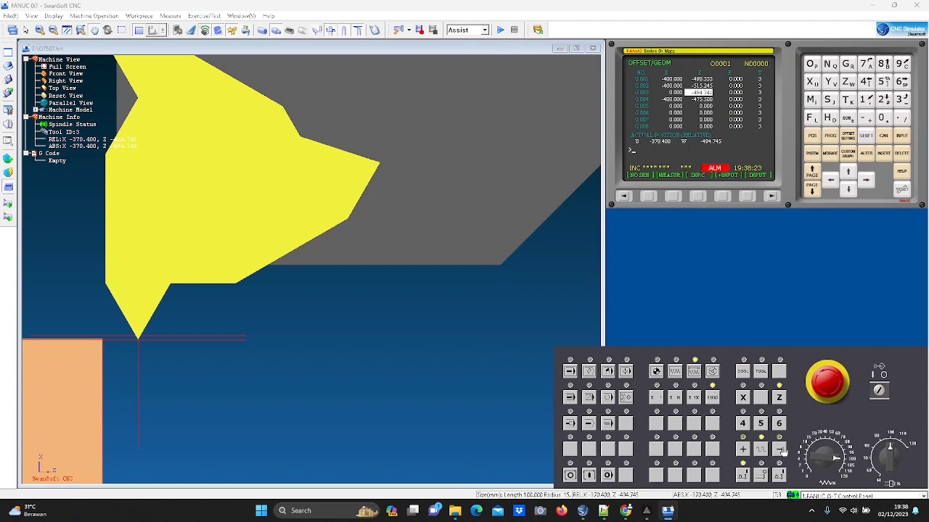
- Turn the workpiece's outer diameter by feeding the tool in Z to -501.745, then retract it to Z -492.745 at X -370.400
{"action": "left_click", "coordinate": [782, 451]}
{"action": "left_click", "coordinate": [782, 451]}
{"action": "left_click", "coordinate": [782, 451]}
{"action": "left_click", "coordinate": [783, 451]}
{"action": "scroll", "coordinate": [338, 388], "scroll_direction": "up", "scroll_amount": 1}
{"action": "scroll", "coordinate": [84, 325], "scroll_direction": "down", "scroll_amount": 3}
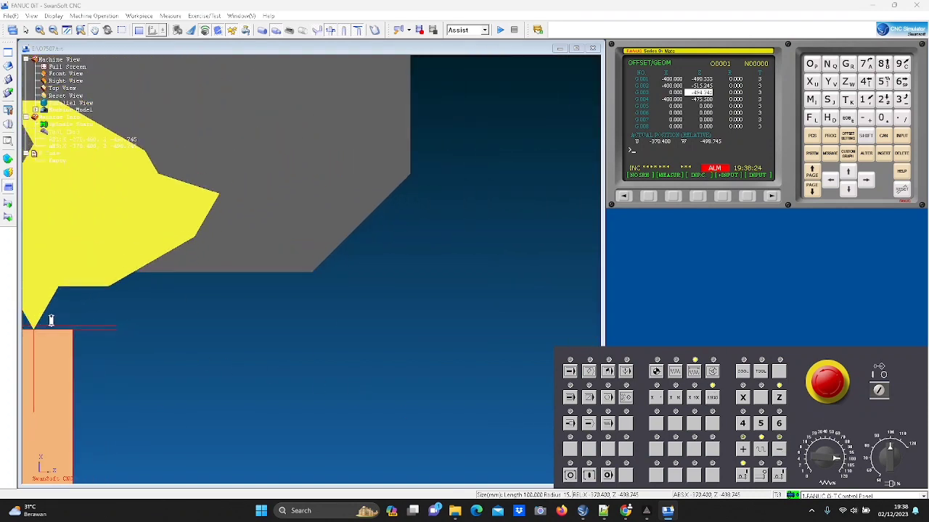
{"action": "scroll", "coordinate": [51, 321], "scroll_direction": "down", "scroll_amount": 6}
{"action": "scroll", "coordinate": [136, 344], "scroll_direction": "up", "scroll_amount": 4}
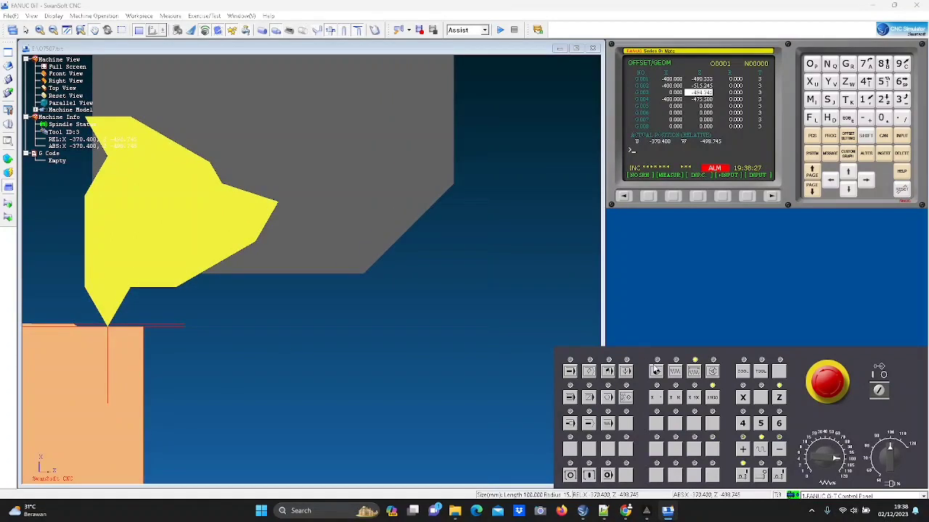
{"action": "left_click", "coordinate": [778, 450]}
{"action": "left_click", "coordinate": [779, 450]}
{"action": "left_click", "coordinate": [779, 450]}
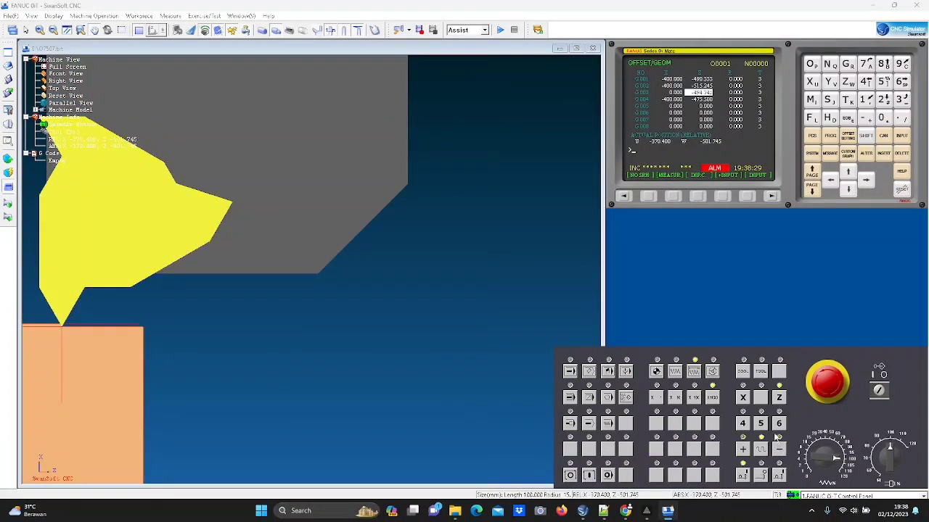
{"action": "left_click", "coordinate": [742, 449]}
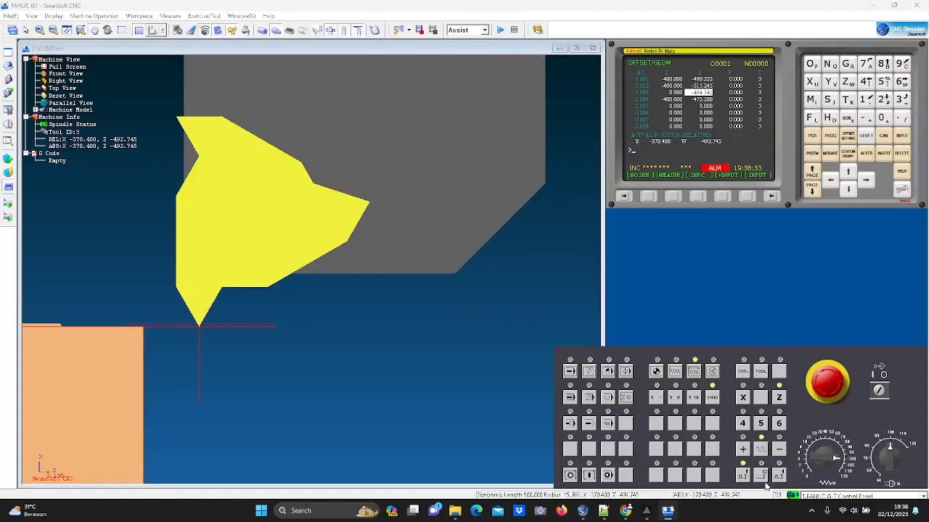
- Measure the diameter of the freshly turned section at the workpiece's end, then leave the measuring view
{"action": "left_click", "coordinate": [172, 16]}
{"action": "left_click", "coordinate": [200, 44]}
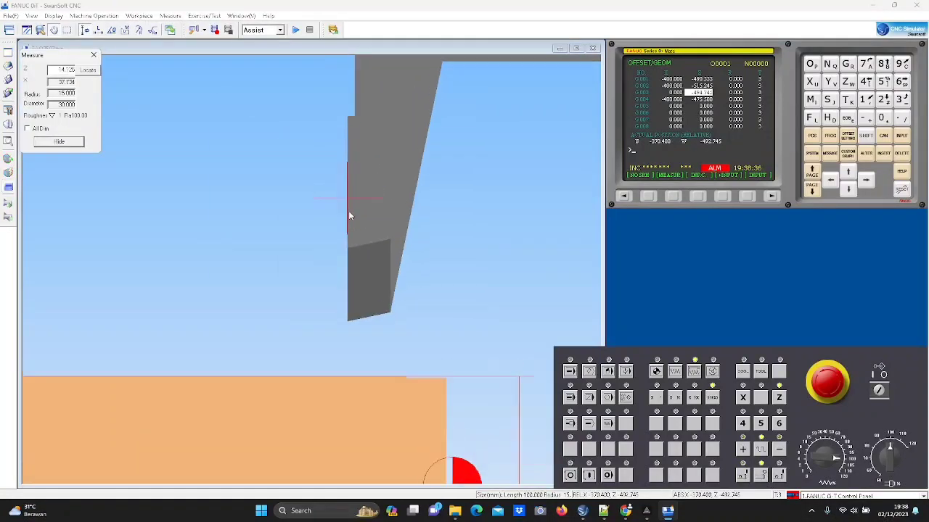
{"action": "scroll", "coordinate": [440, 356], "scroll_direction": "up", "scroll_amount": 5}
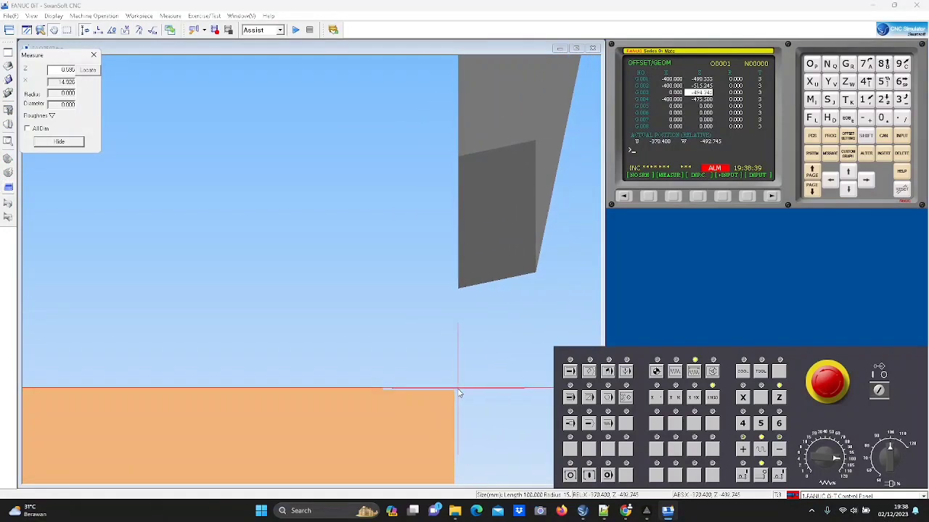
{"action": "left_click", "coordinate": [455, 391]}
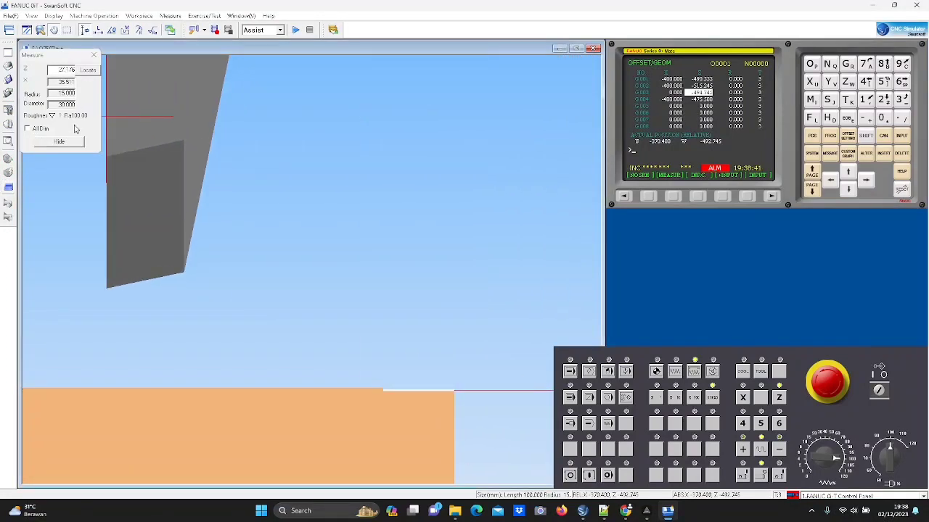
{"action": "scroll", "coordinate": [422, 307], "scroll_direction": "down", "scroll_amount": 7}
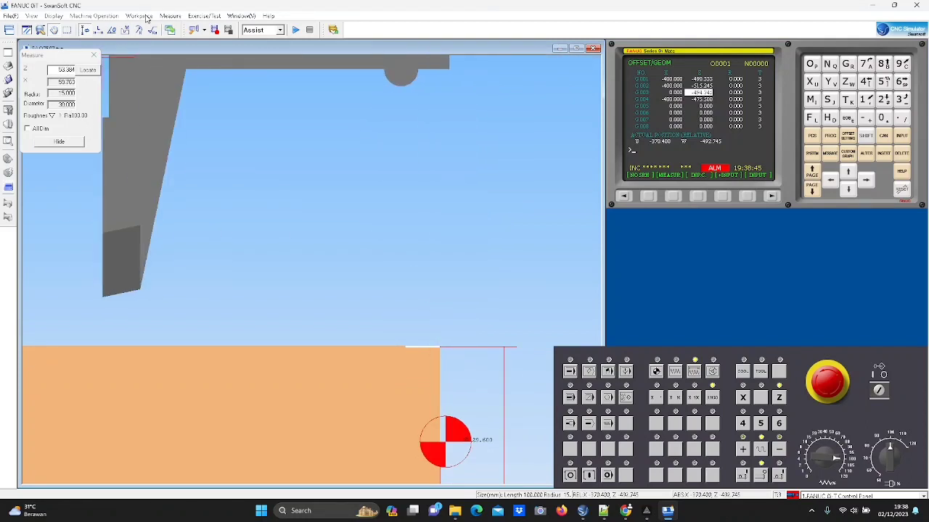
{"action": "left_click", "coordinate": [172, 16]}
{"action": "left_click", "coordinate": [187, 111]}
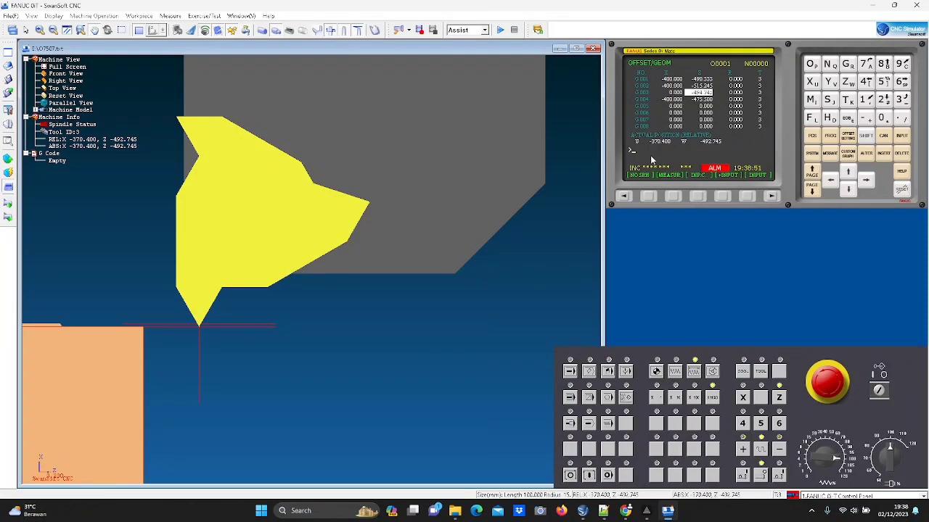
- Measure the X geometry offset of G 003 with X29.640
{"action": "key", "text": "Left"}
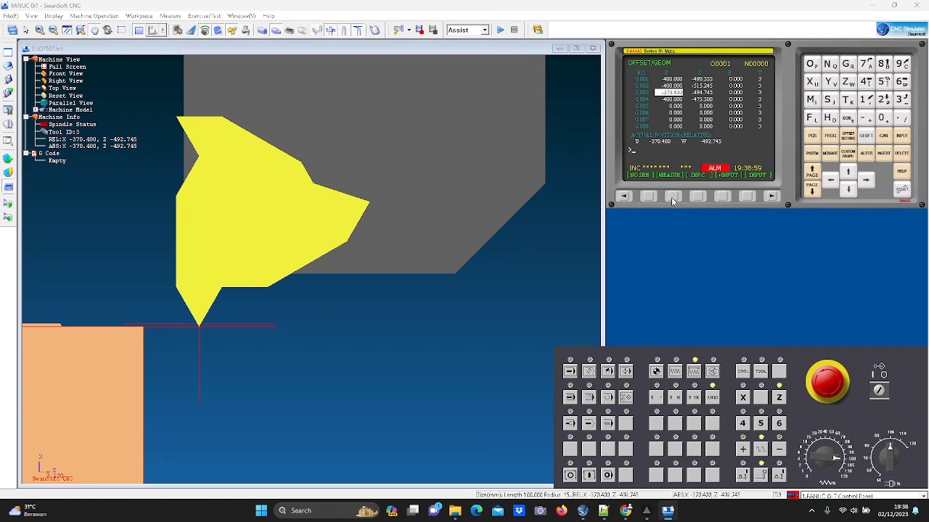
{"action": "type", "text": "X29.640"}
{"action": "left_click", "coordinate": [677, 196]}
- Switch the machine to automatic memory mode and load the NC program file O7507 from drive E, listing all file types
{"action": "left_click", "coordinate": [572, 371]}
{"action": "left_click", "coordinate": [11, 15]}
{"action": "left_click", "coordinate": [40, 37]}
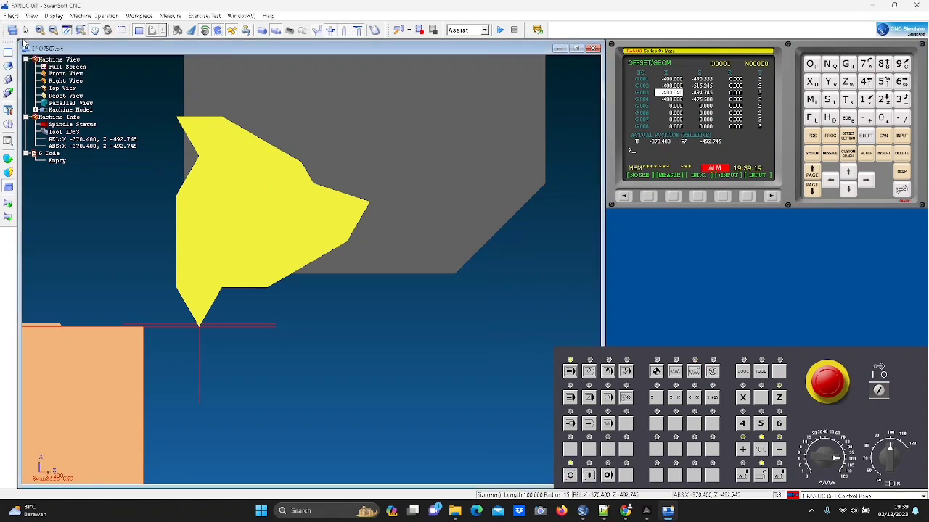
{"action": "left_click", "coordinate": [534, 276]}
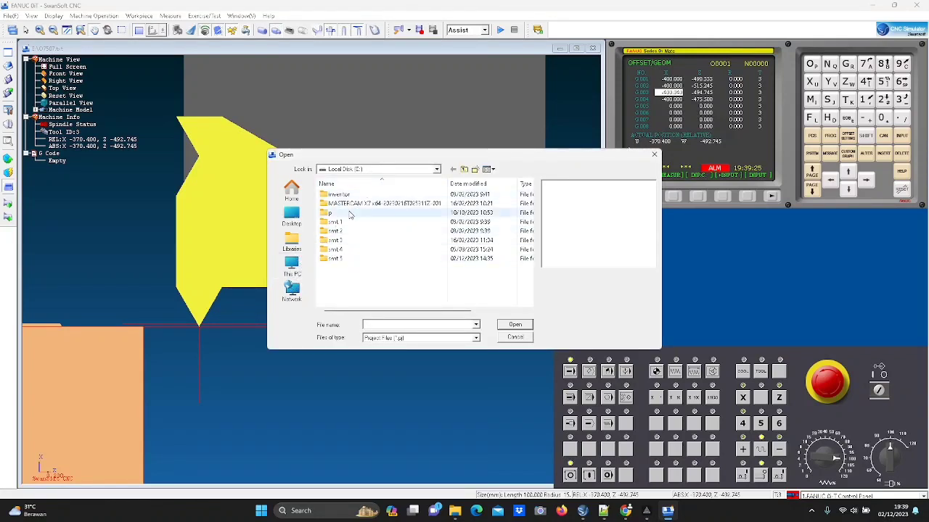
{"action": "left_click", "coordinate": [389, 339]}
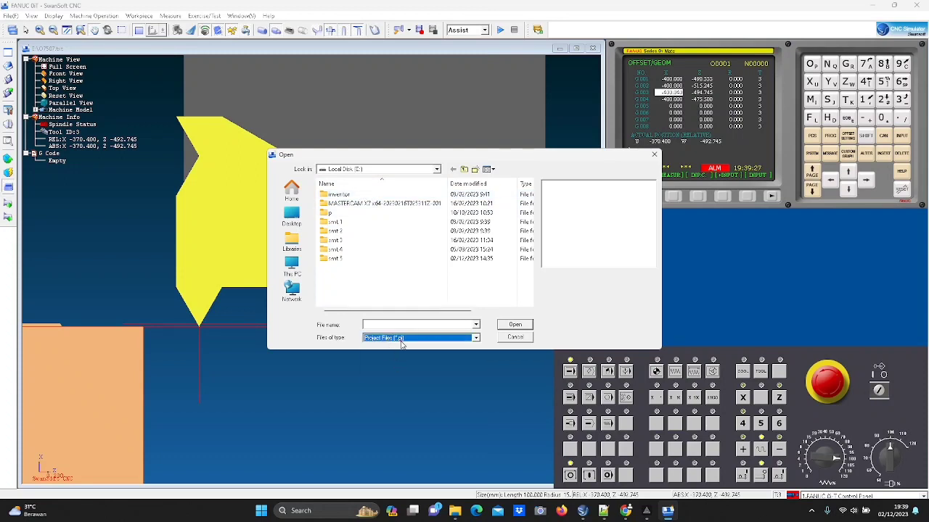
{"action": "left_click", "coordinate": [401, 344]}
{"action": "left_click", "coordinate": [437, 372]}
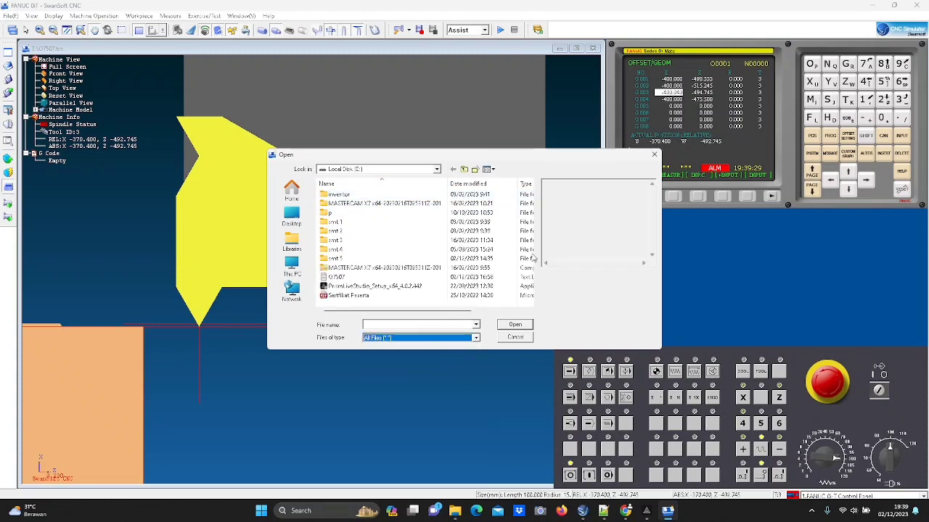
{"action": "scroll", "coordinate": [356, 290], "scroll_direction": "down", "scroll_amount": 2}
{"action": "scroll", "coordinate": [356, 288], "scroll_direction": "up", "scroll_amount": 2}
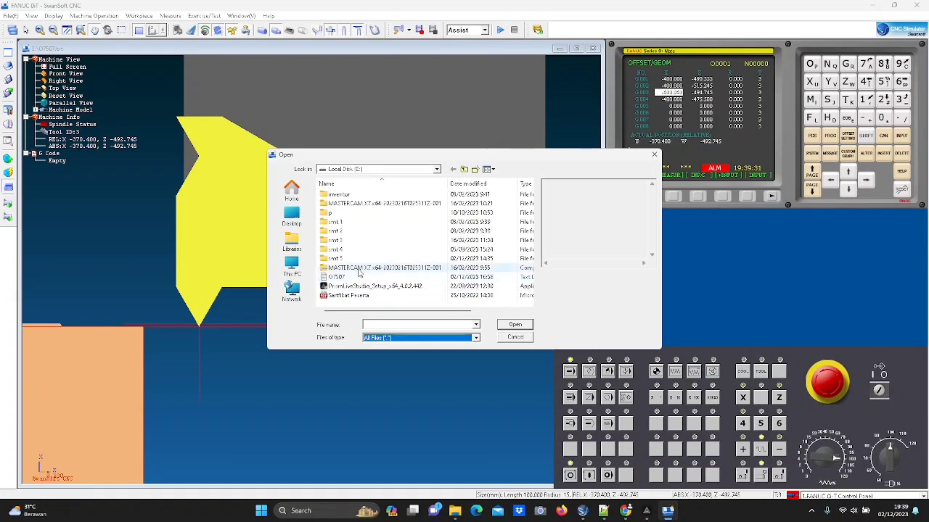
{"action": "double_click", "coordinate": [359, 277]}
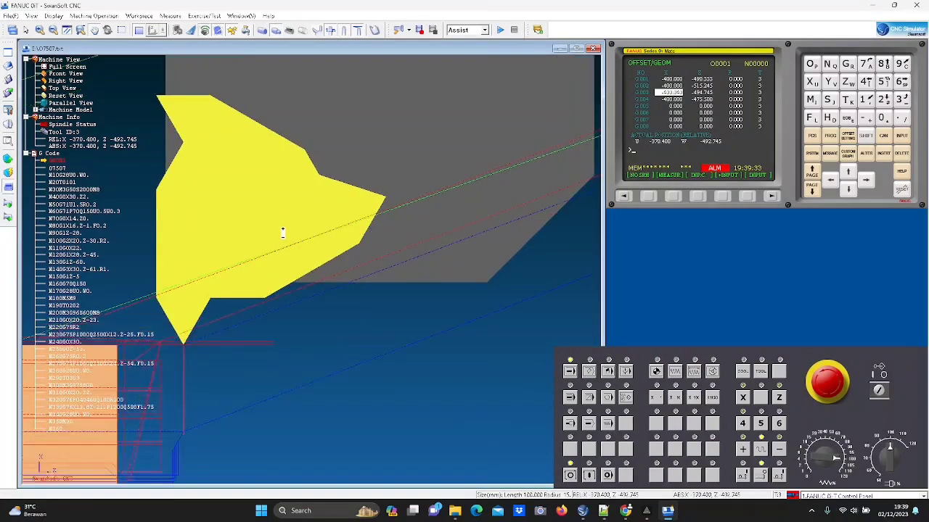
- Start the program's machining cycle and raise both the feed and spindle overrides to 120%
{"action": "scroll", "coordinate": [283, 232], "scroll_direction": "down", "scroll_amount": 6}
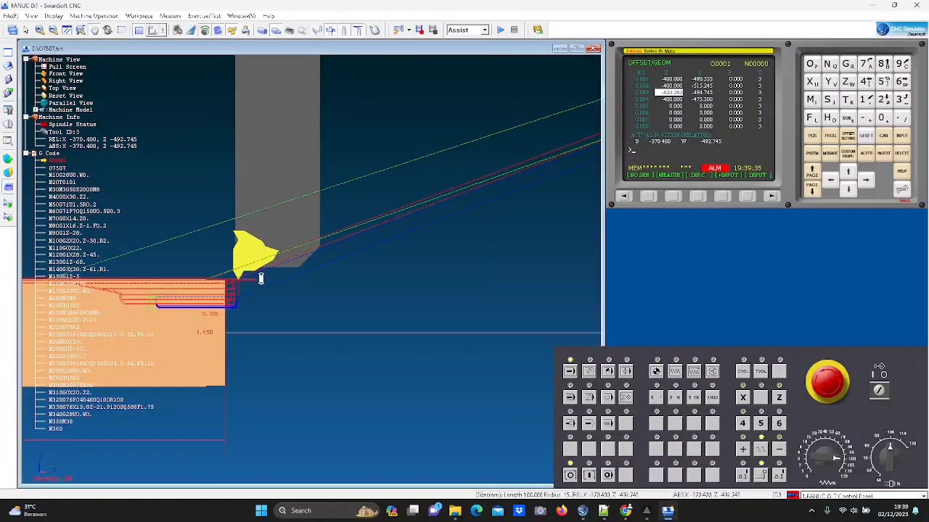
{"action": "scroll", "coordinate": [260, 278], "scroll_direction": "down", "scroll_amount": 2}
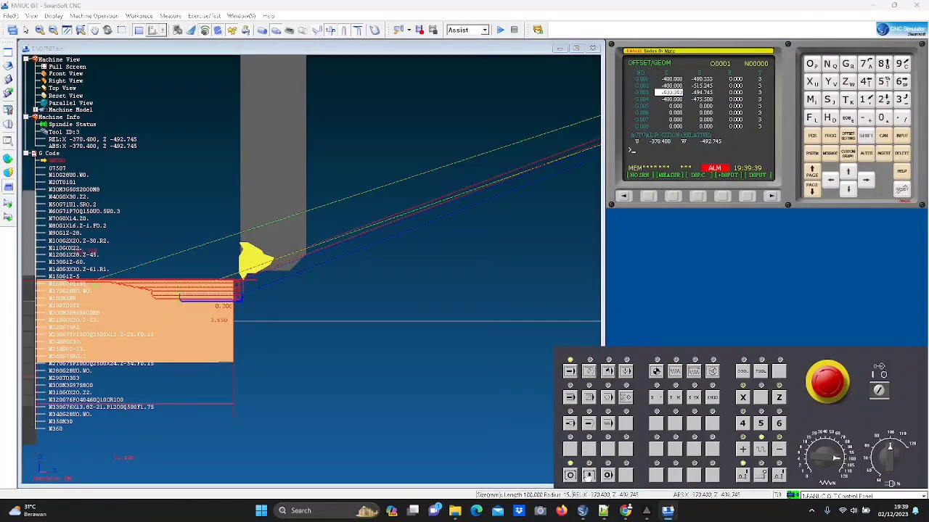
{"action": "left_click", "coordinate": [589, 475]}
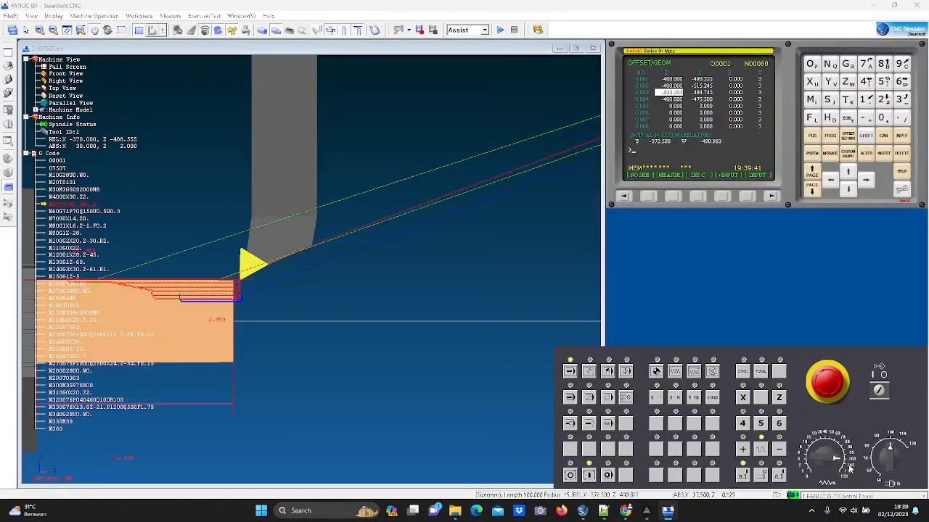
{"action": "left_click", "coordinate": [847, 474]}
{"action": "left_click", "coordinate": [905, 451]}
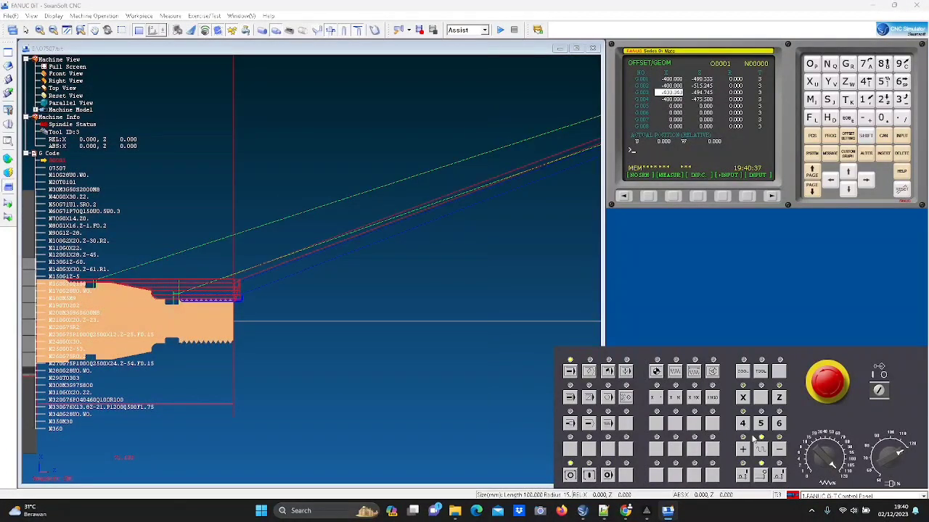
{"action": "left_click", "coordinate": [647, 512]}
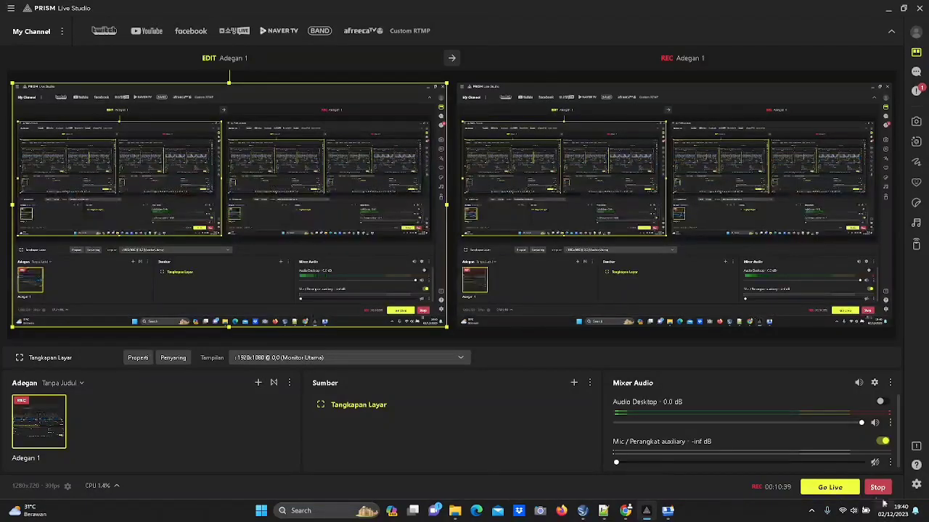
{"action": "left_click", "coordinate": [876, 489]}
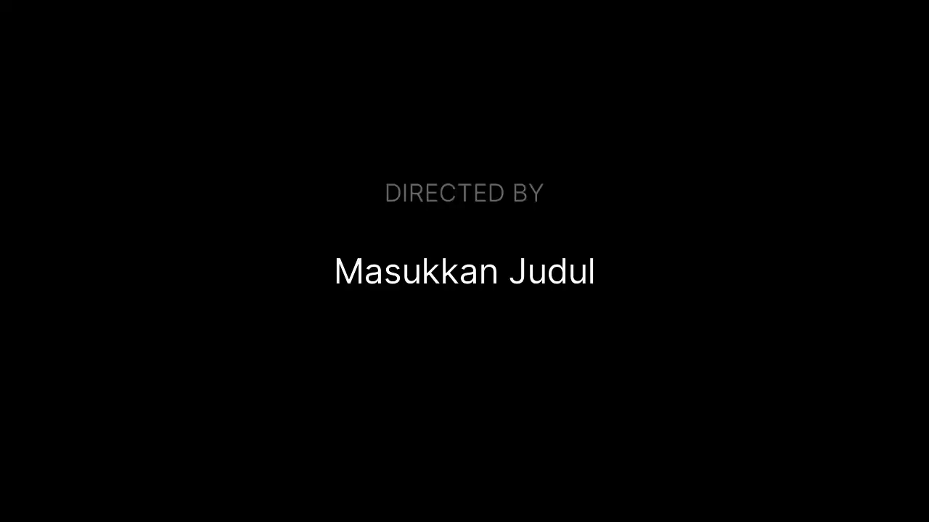